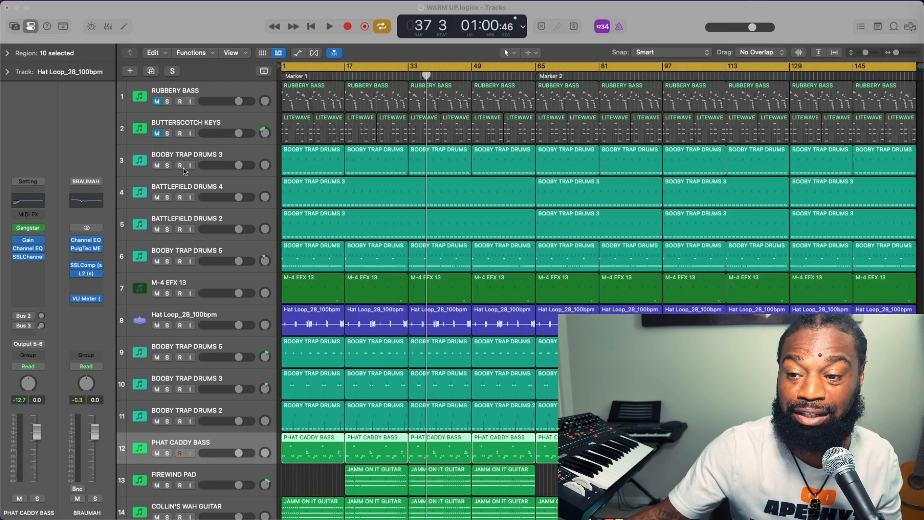
Step: Select the first BOOBY TRAP DRUMS 3 track, turn off the cycle range and return the playhead to bar 1
click(197, 156)
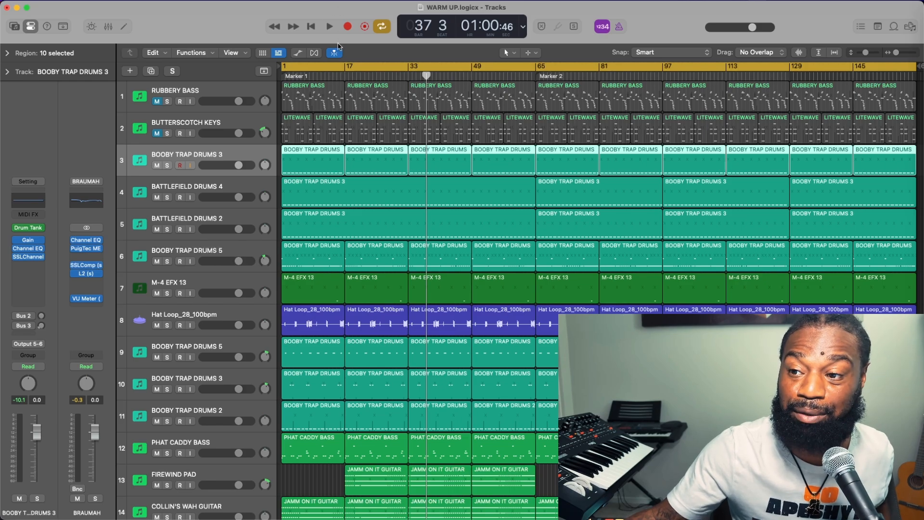
click(332, 64)
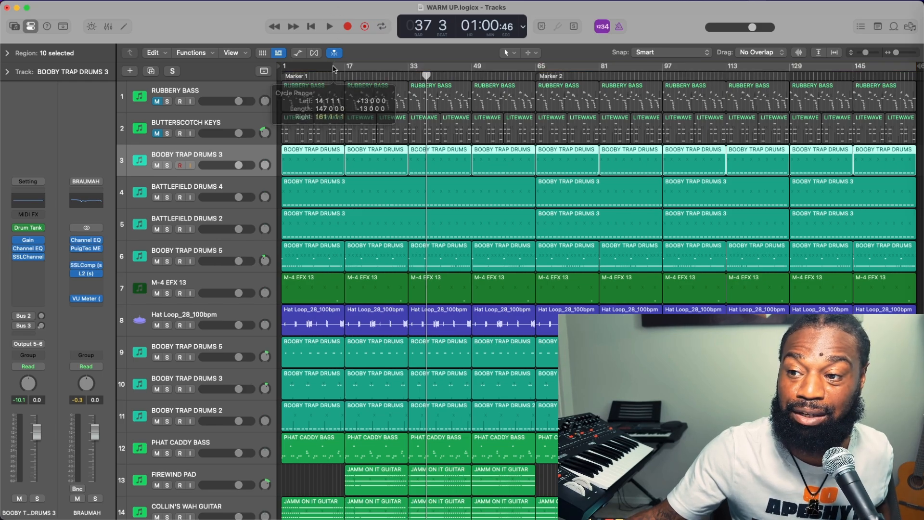
click(308, 27)
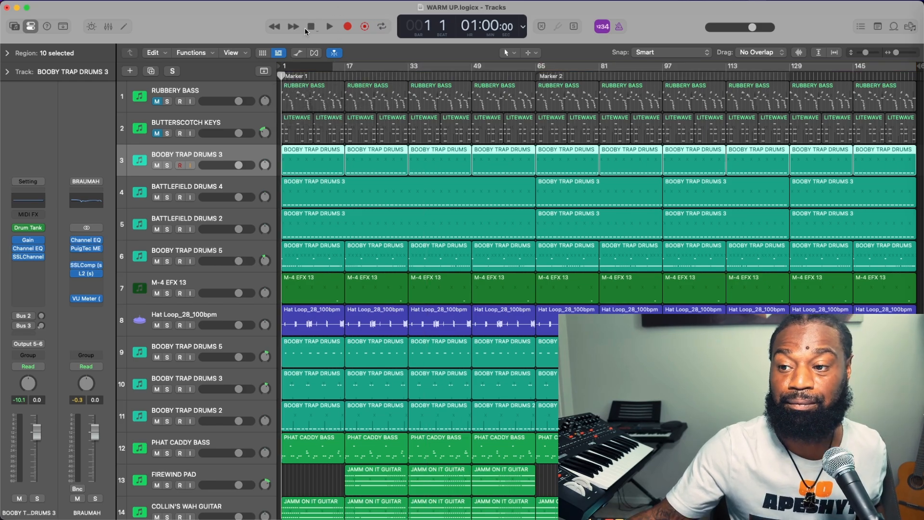
Step: Play the full arrangement from the beginning, look through the instrument and vocal tracks below the drums, and stop playback
key(space)
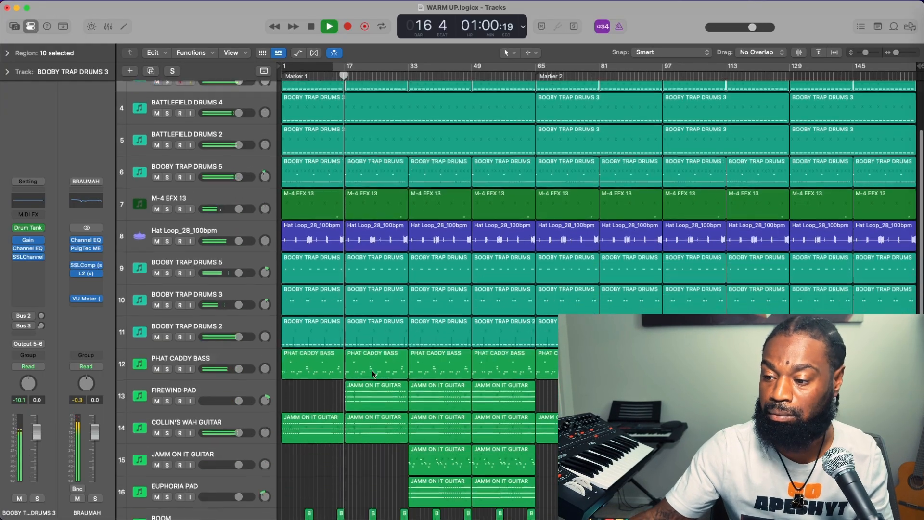
scroll(370, 372, down, 5)
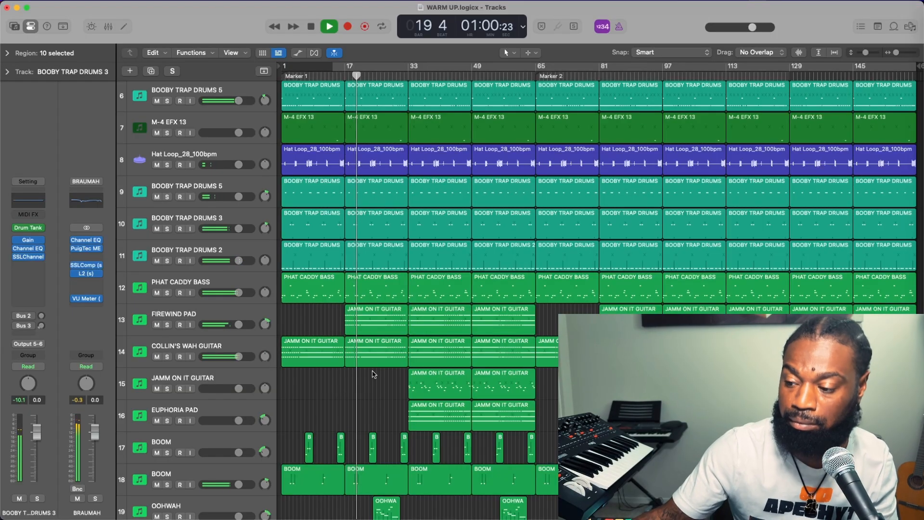
scroll(374, 374, down, 1)
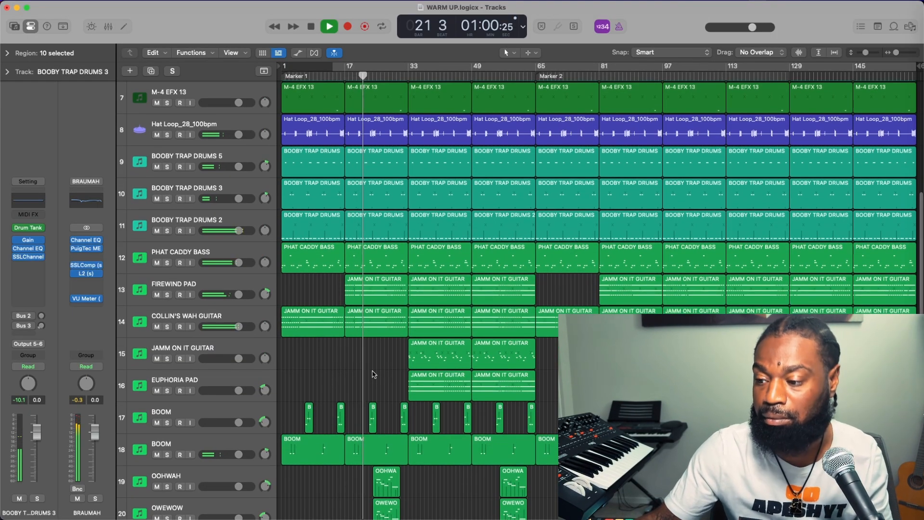
scroll(374, 374, down, 1)
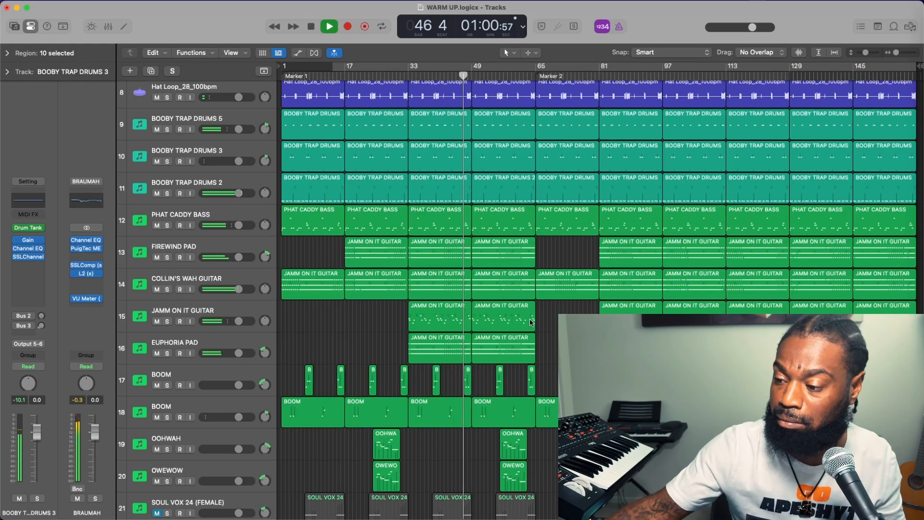
scroll(477, 318, down, 2)
scroll(479, 315, up, 1)
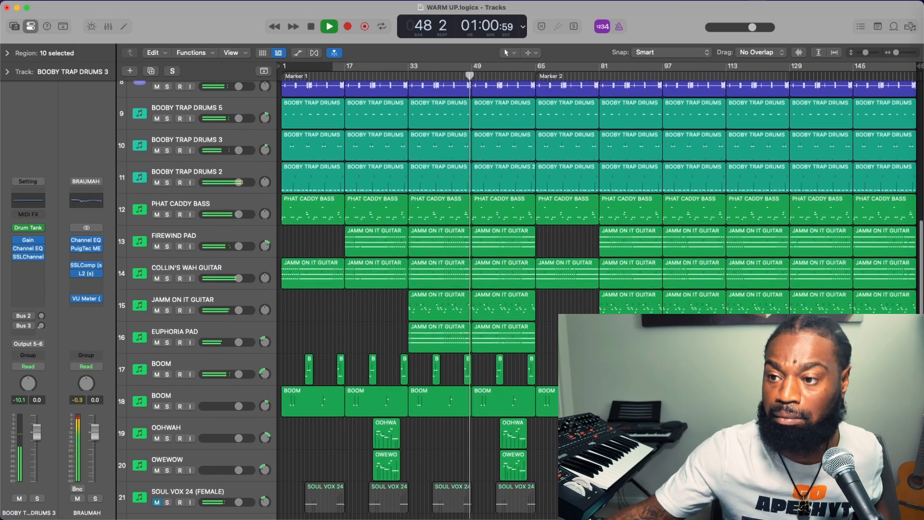
click(312, 27)
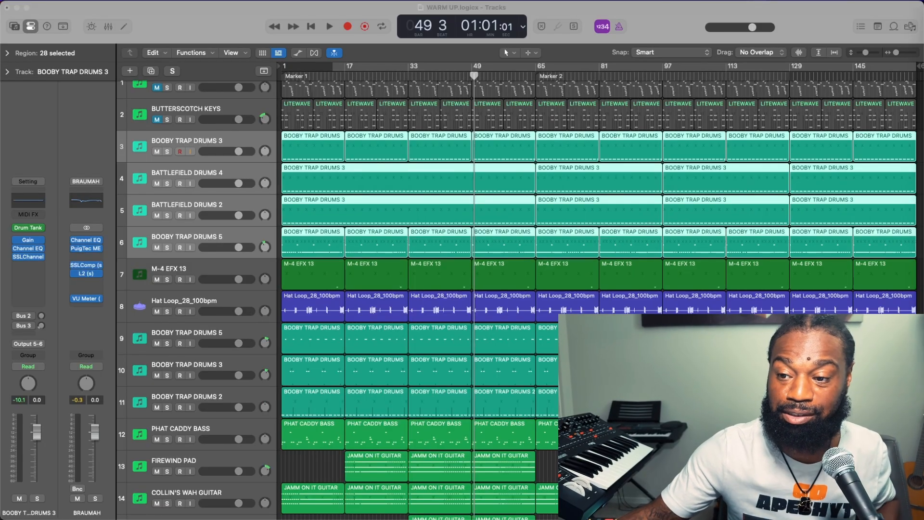
Step: Solo drum tracks 3 to 6 together and play them from the beginning
click(167, 152)
key(Return)
key(space)
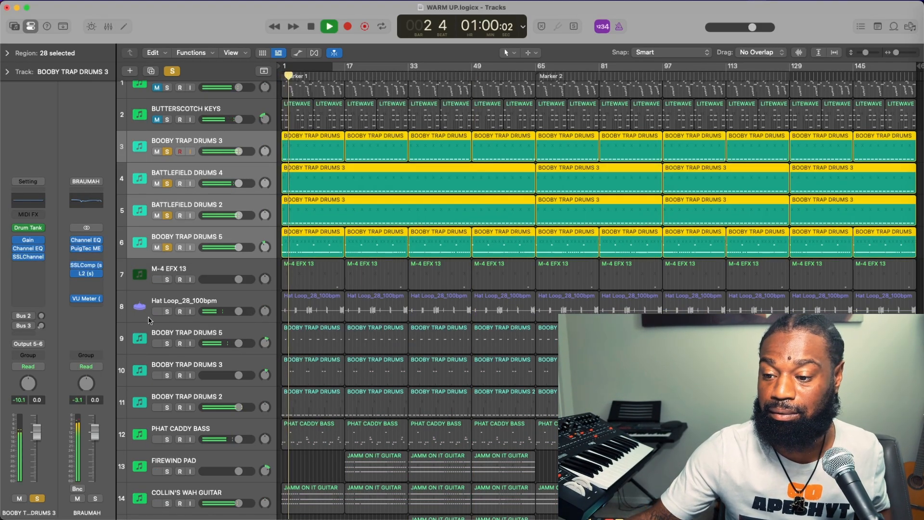
Step: Add Hat Loop_28_100bpm and drum tracks 9, 10 and 11 to the soloed playback
click(167, 311)
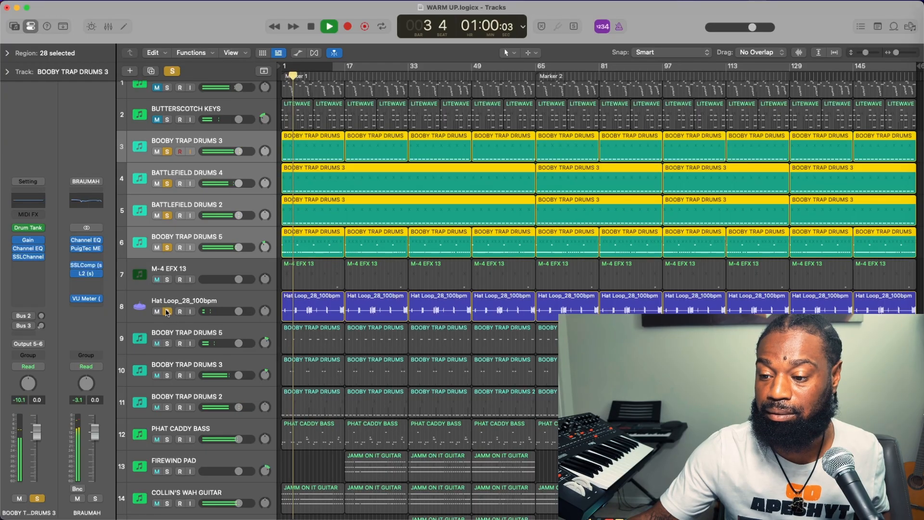
click(167, 343)
click(167, 376)
click(167, 407)
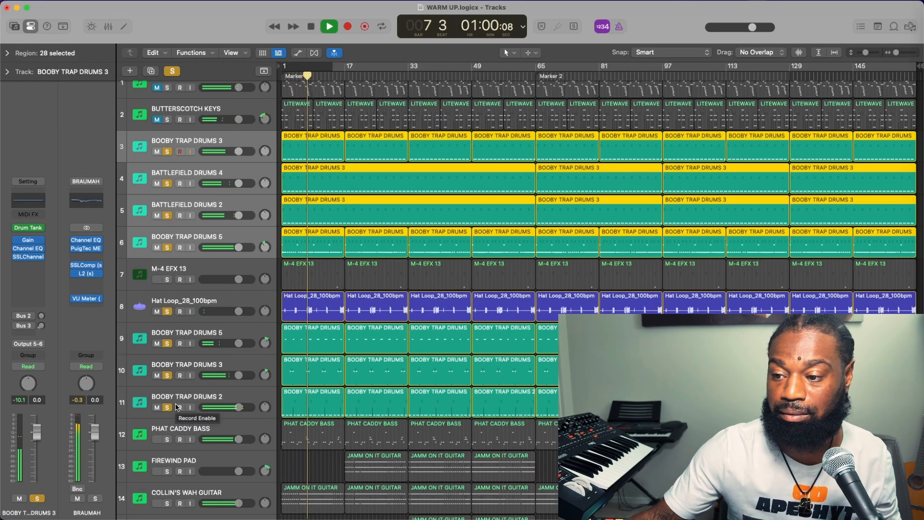
Step: Open the Drum Tank instrument on track 9 and look through its BATTLEFIELD DRUMS and BOOBY TRAP DRUMS preset categories
click(141, 352)
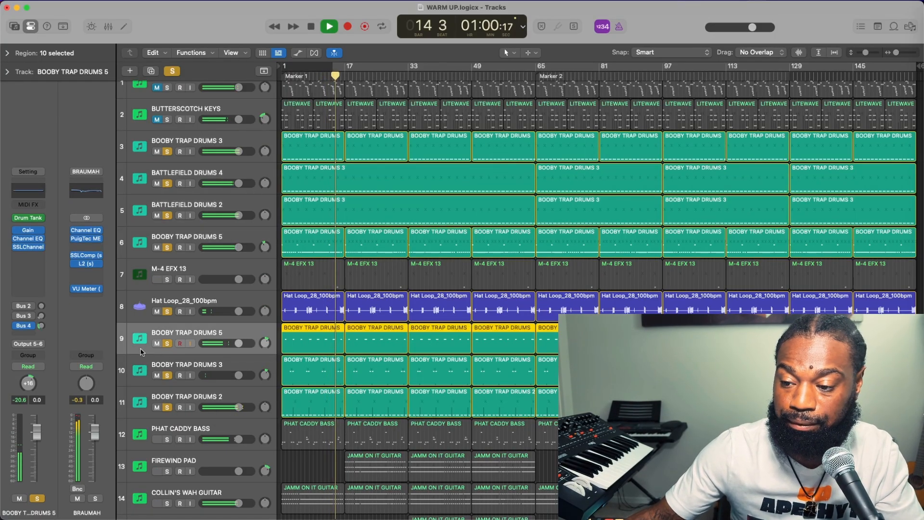
click(33, 220)
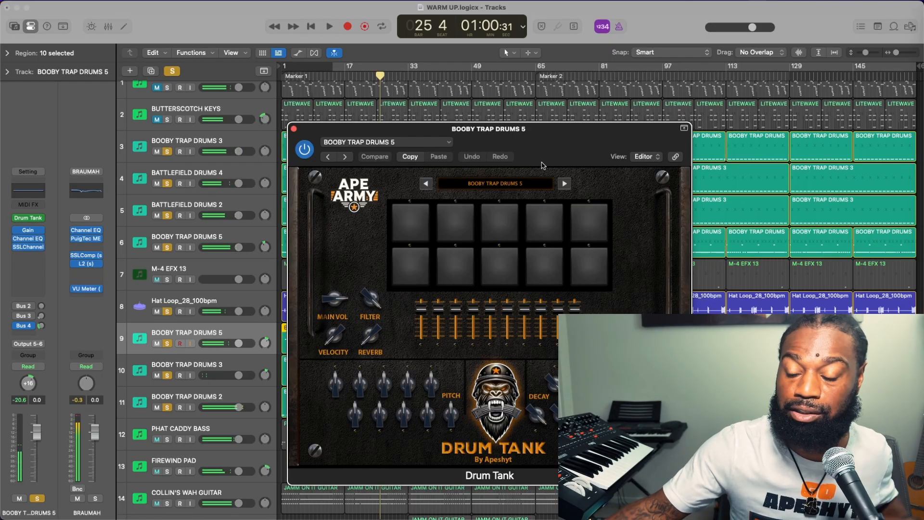
click(496, 186)
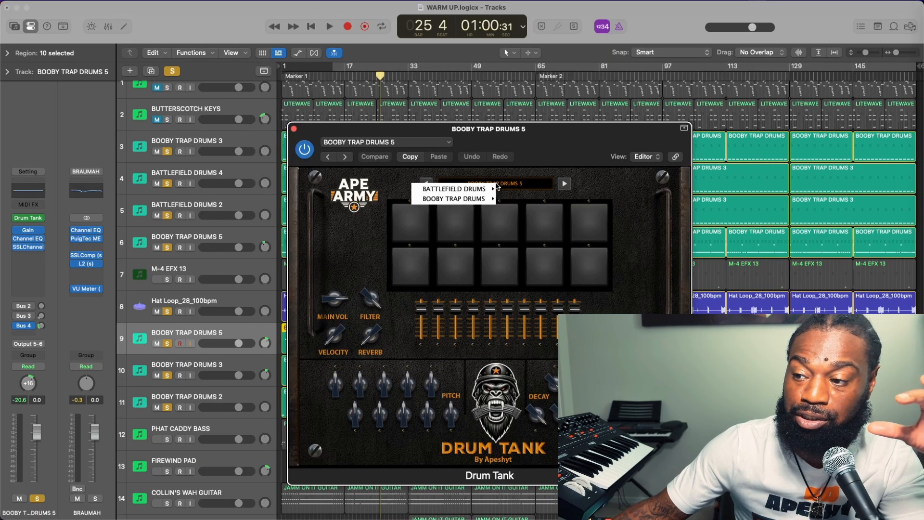
mouse_move(485, 189)
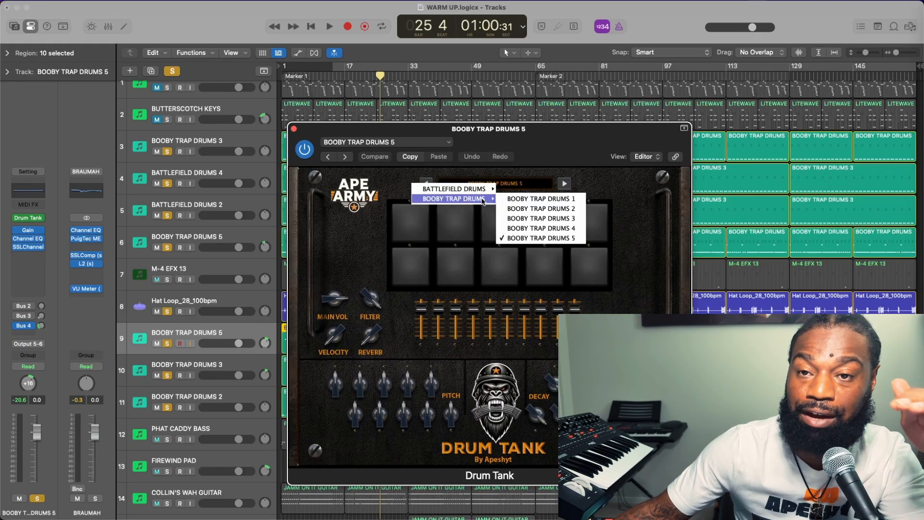
click(551, 161)
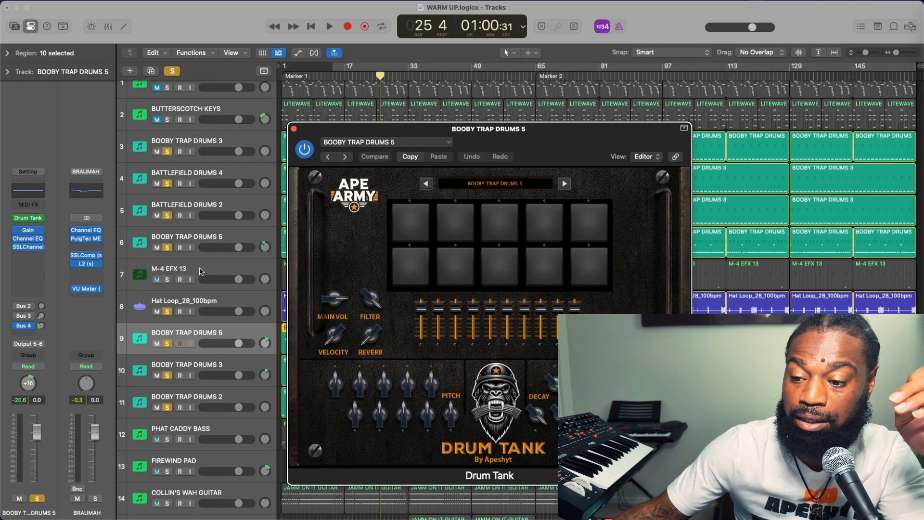
Step: Turn off solo on the hat loop and all the drum tracks from 3 to 11
click(168, 312)
click(167, 344)
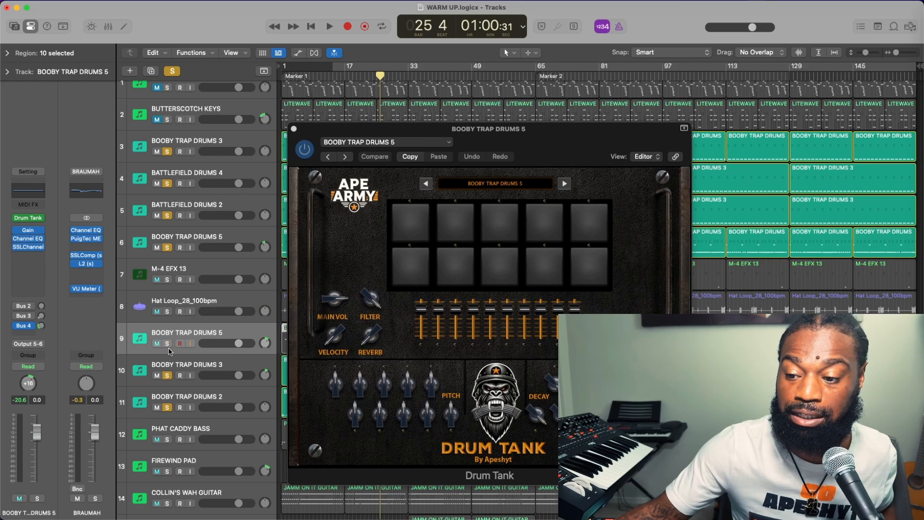
click(167, 375)
click(171, 406)
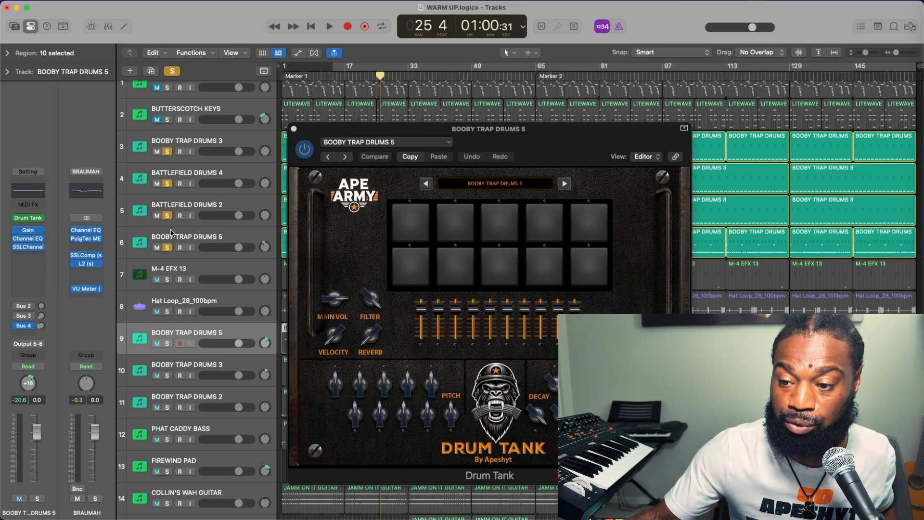
click(167, 247)
click(167, 215)
click(169, 183)
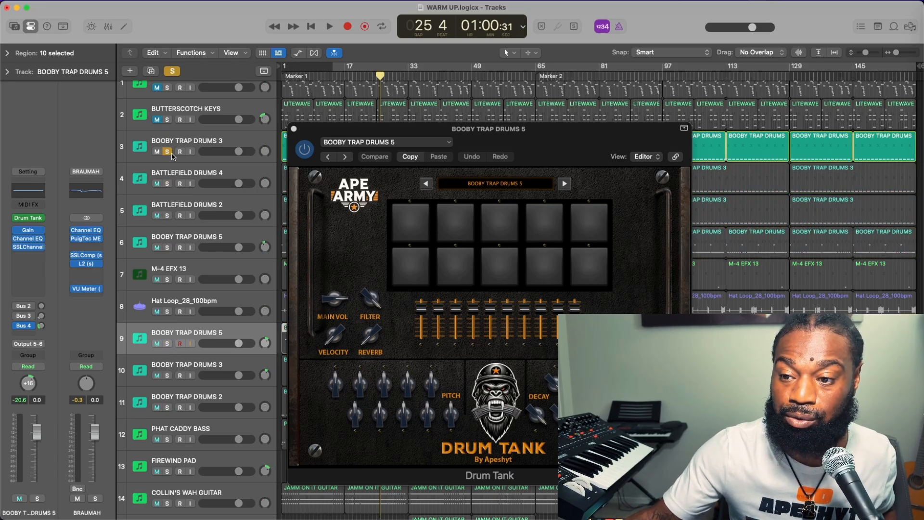
click(171, 154)
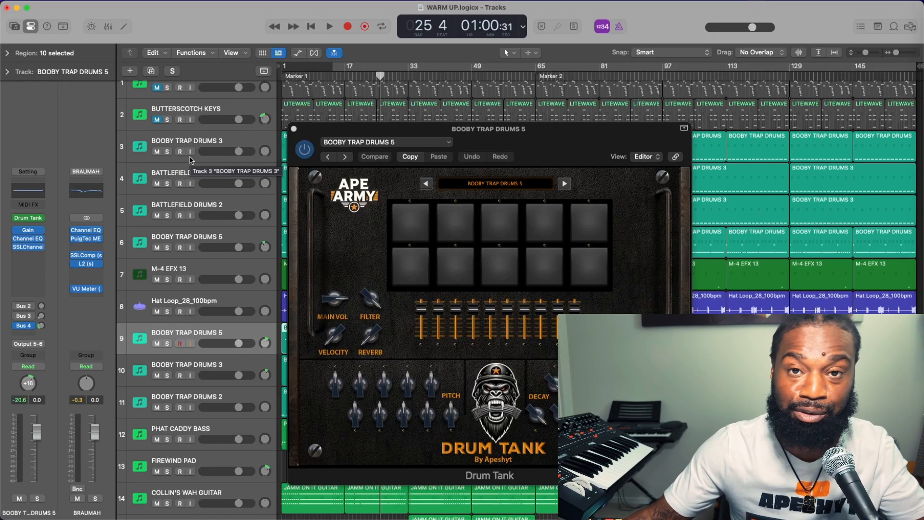
Step: Close the Drum Tank window and play the Hat Loop_28_100bpm track soloed from the beginning
click(294, 130)
click(212, 300)
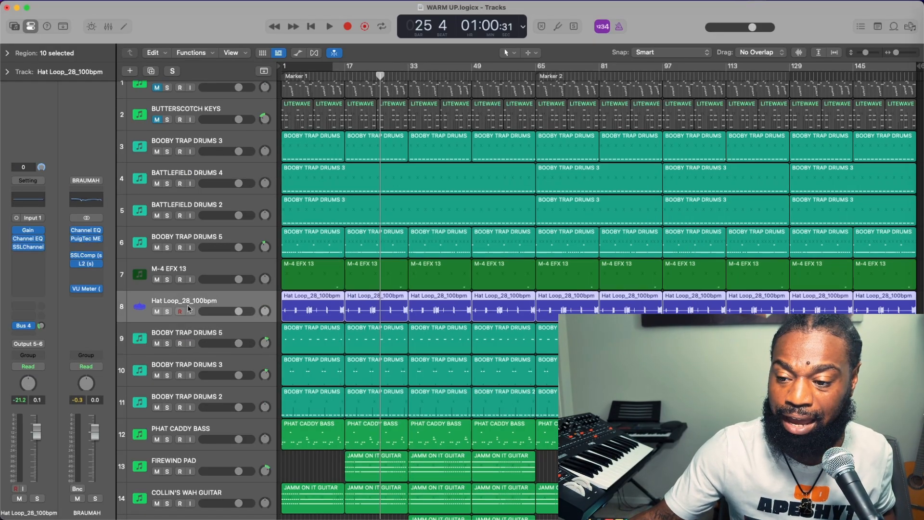
click(168, 312)
key(Return)
key(space)
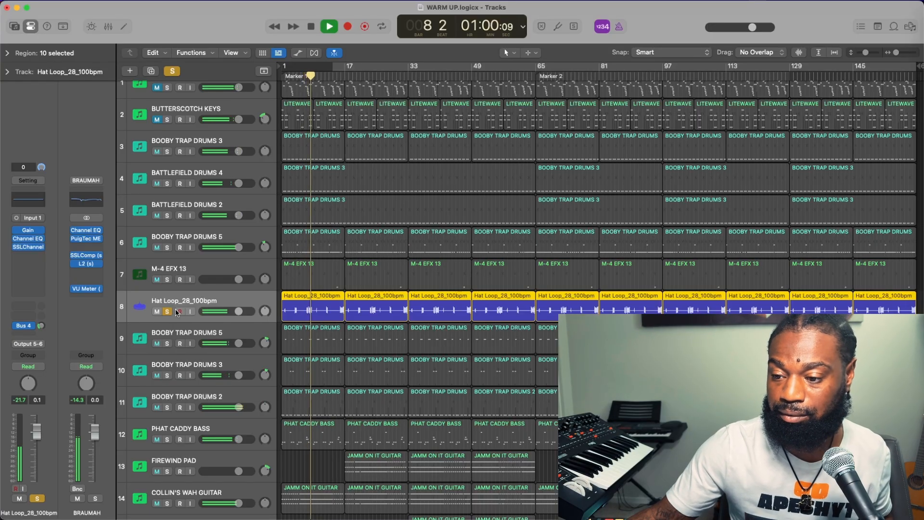
Step: Stop playback and turn off solo on the Hat Loop_28_100bpm track
click(178, 312)
click(177, 312)
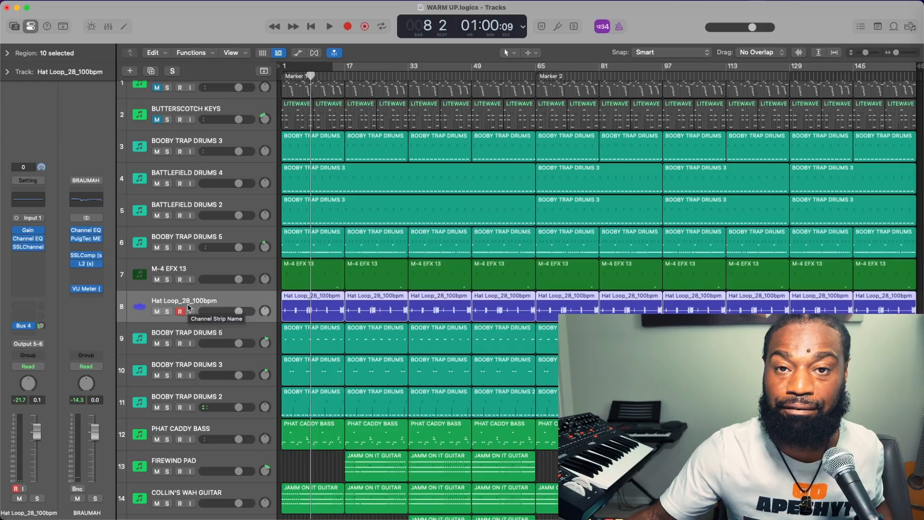
click(180, 312)
Step: Solo the PHAT CADDY BASS track and open its Gangstar instrument with the plug-in window header hidden
scroll(189, 308, down, 3)
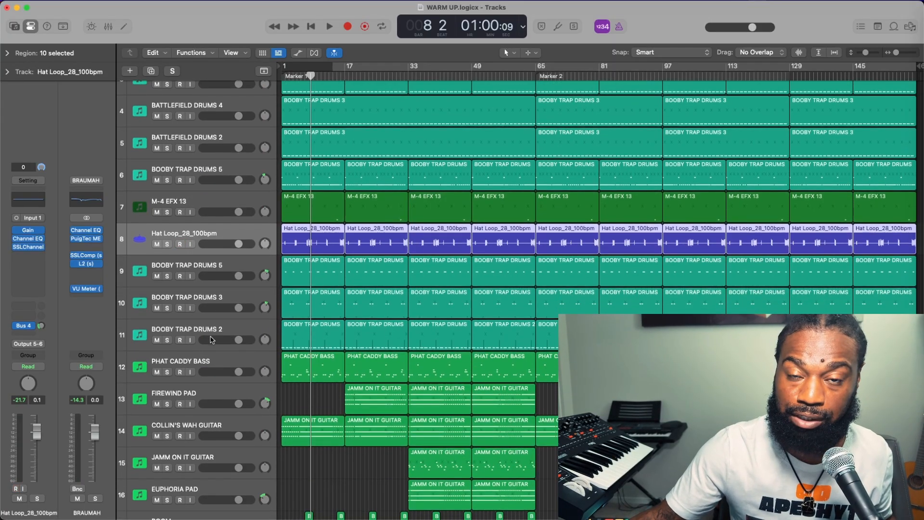
click(182, 371)
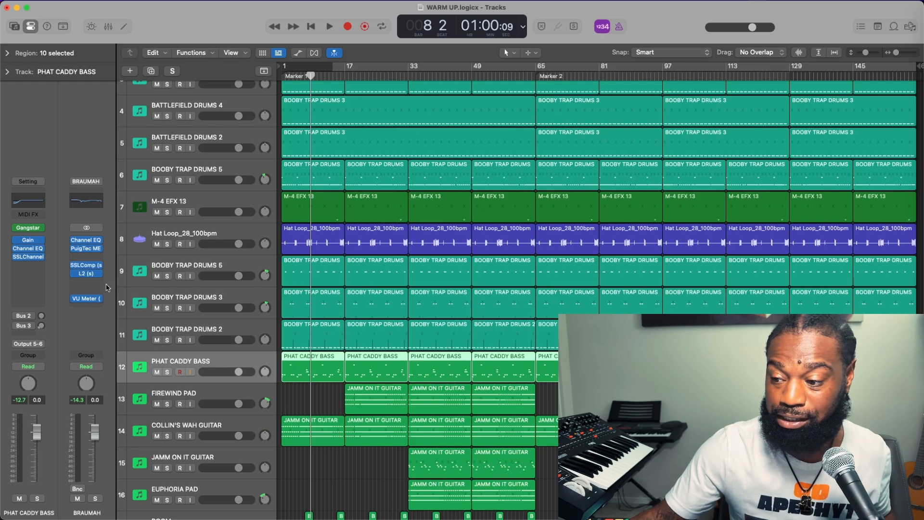
click(167, 371)
click(28, 227)
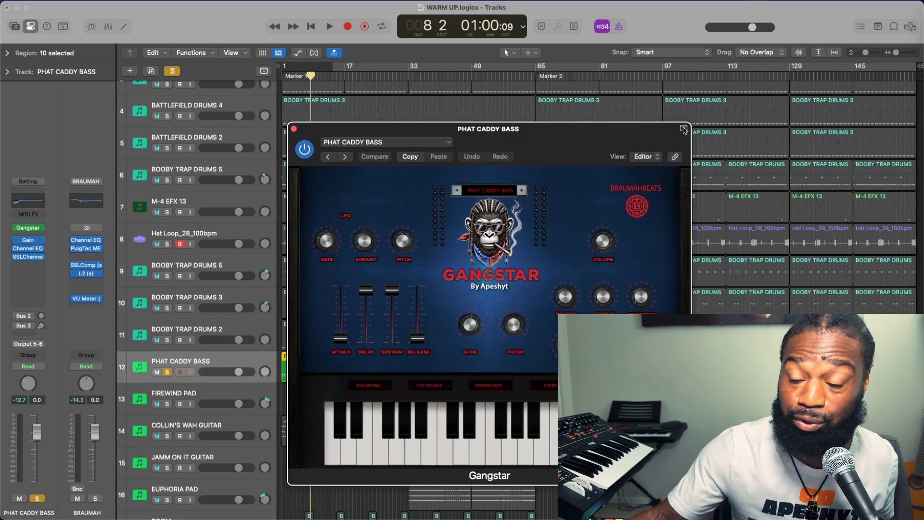
click(684, 128)
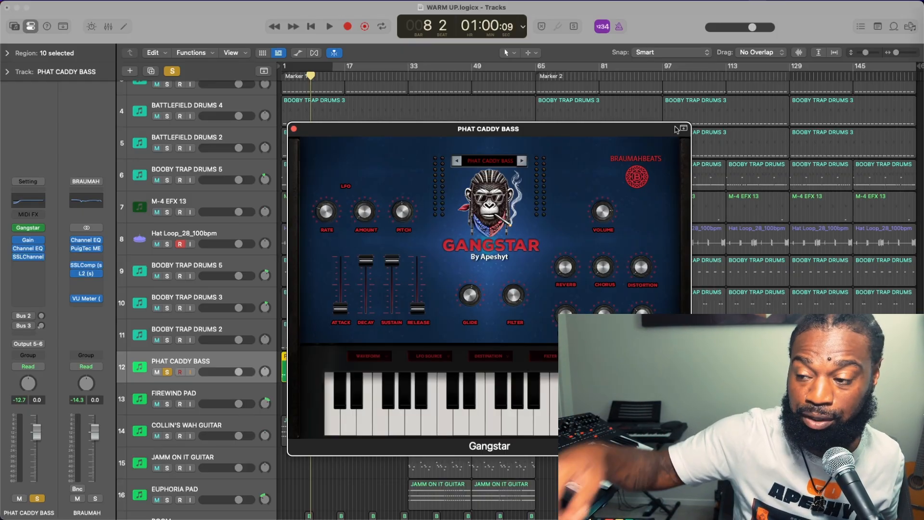
Step: Play the soloed PHAT CADDY BASS part from the beginning with the Gangstar instrument in view, and stop playback
key(Return)
key(space)
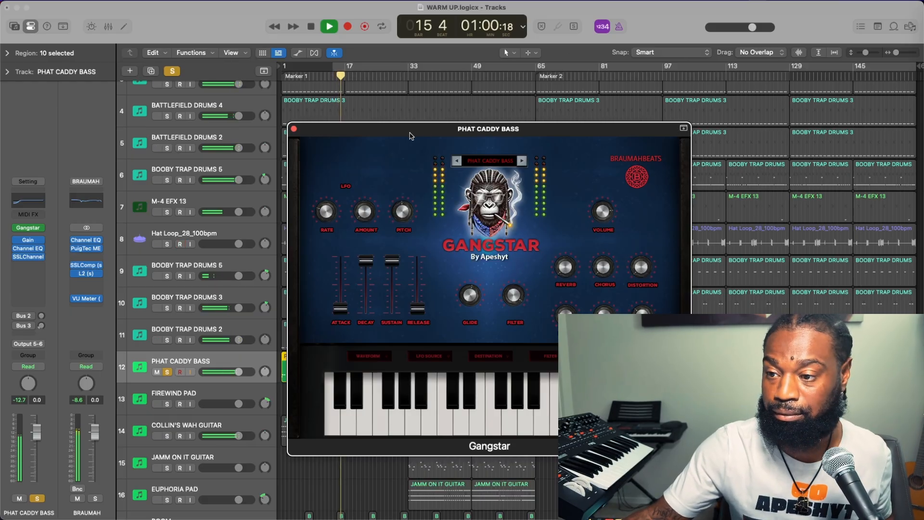
key(space)
Step: Close the Gangstar window and turn off solo on the PHAT CADDY BASS track
click(293, 129)
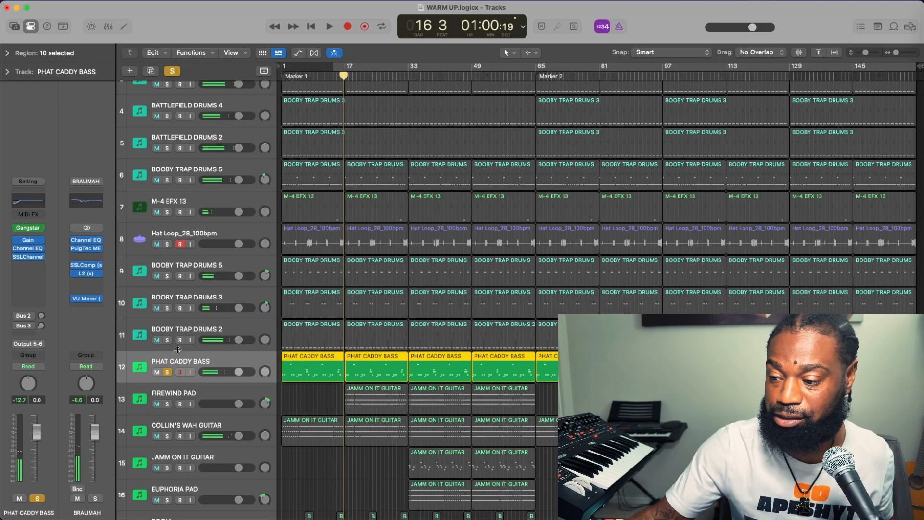
click(167, 372)
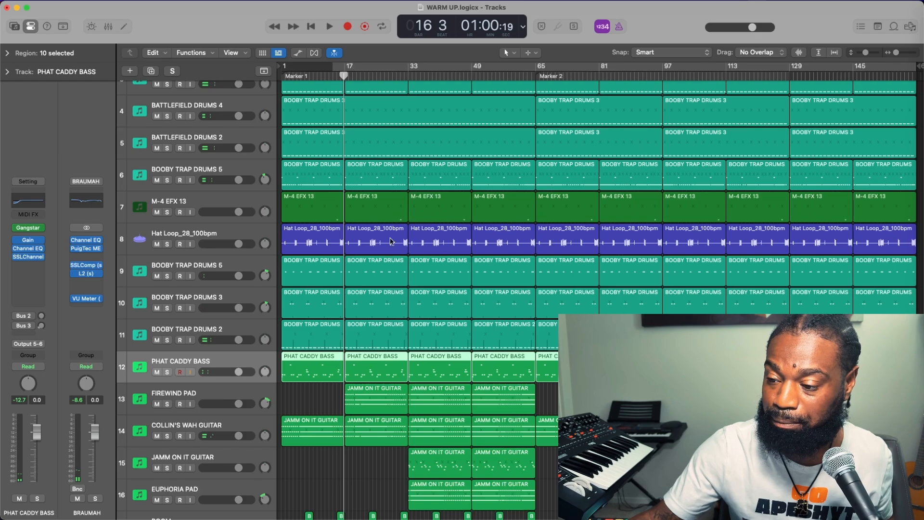
Step: Position the stopped playhead at bar 17, where the pad enters, and select the FIREWIND PAD track
click(355, 68)
click(355, 68)
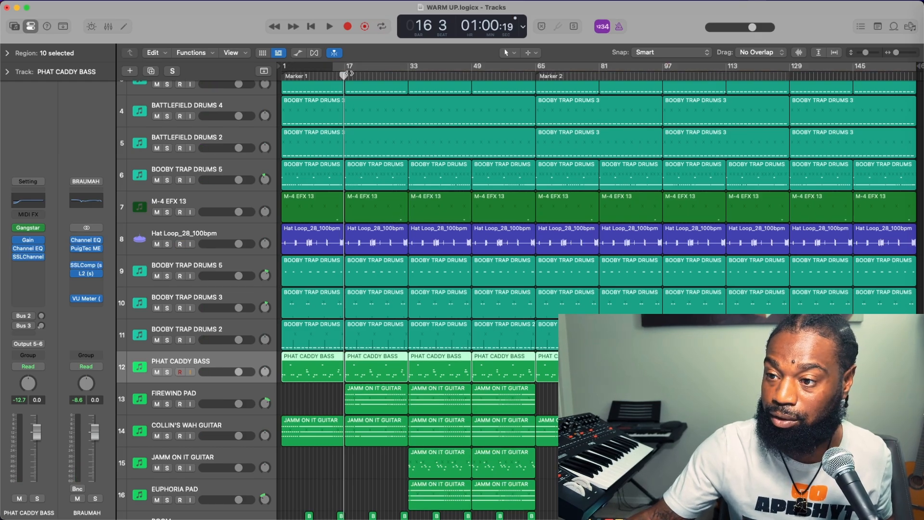
click(349, 75)
key(space)
click(341, 76)
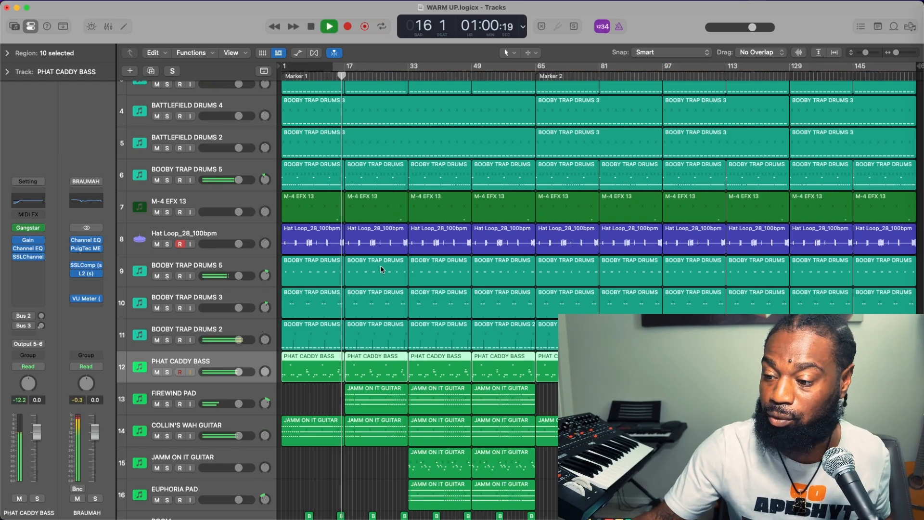
key(space)
drag(341, 76, 345, 75)
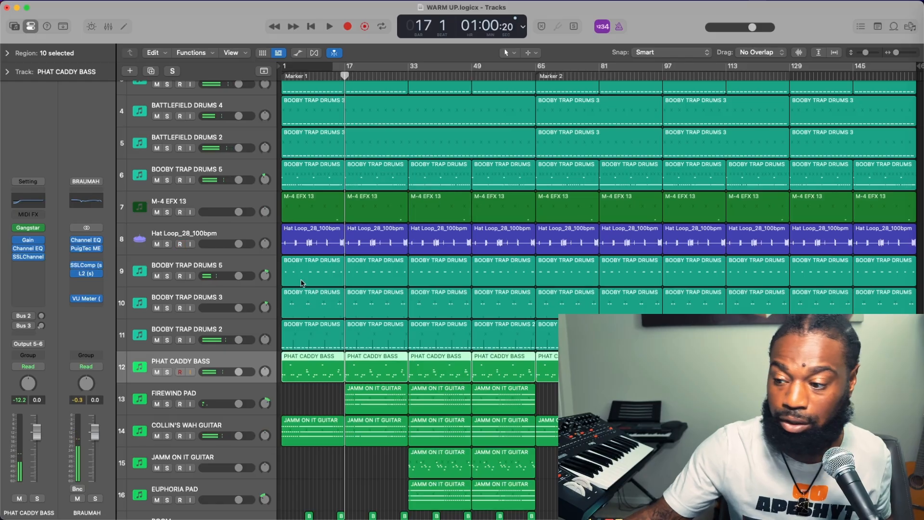
click(208, 388)
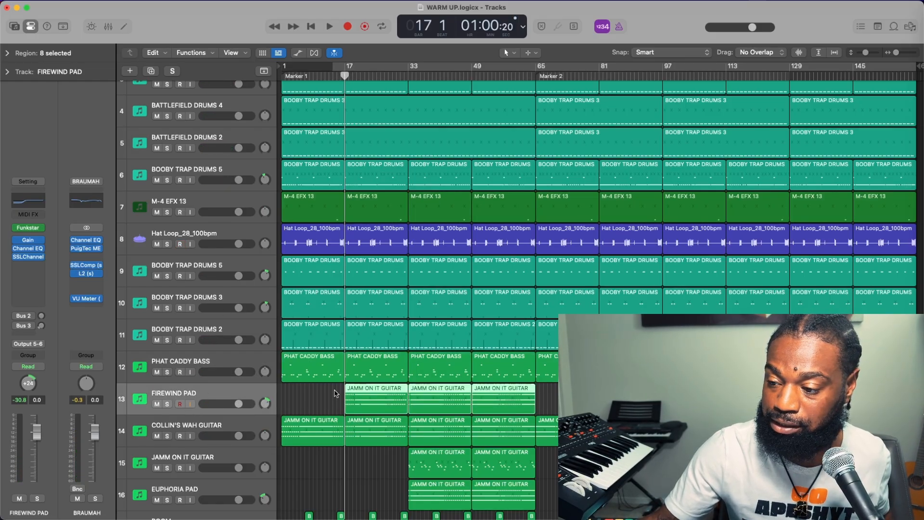
Step: Name the selected regions on the FIREWIND PAD track after their track
right_click(359, 391)
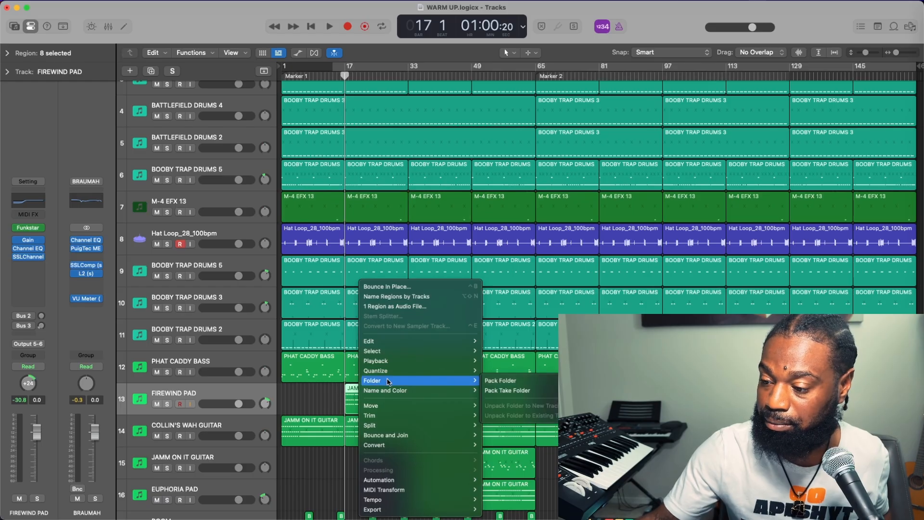
mouse_move(401, 391)
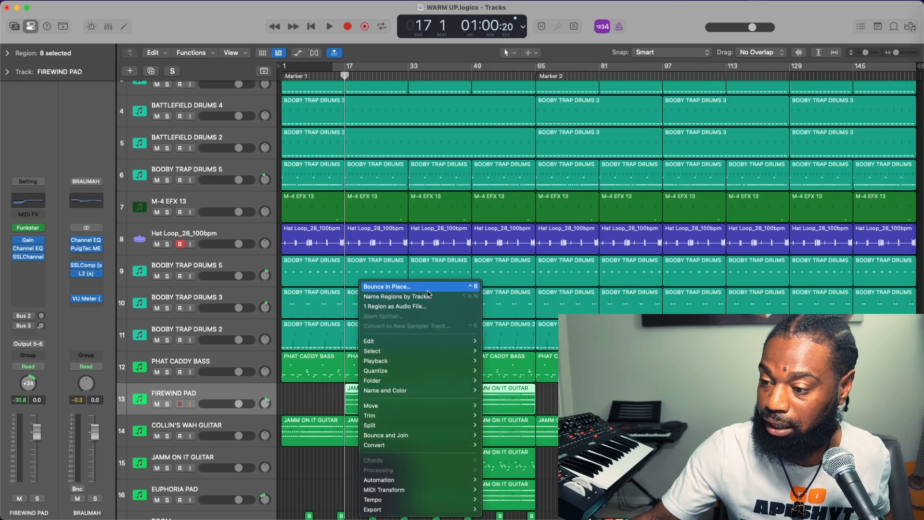
click(397, 297)
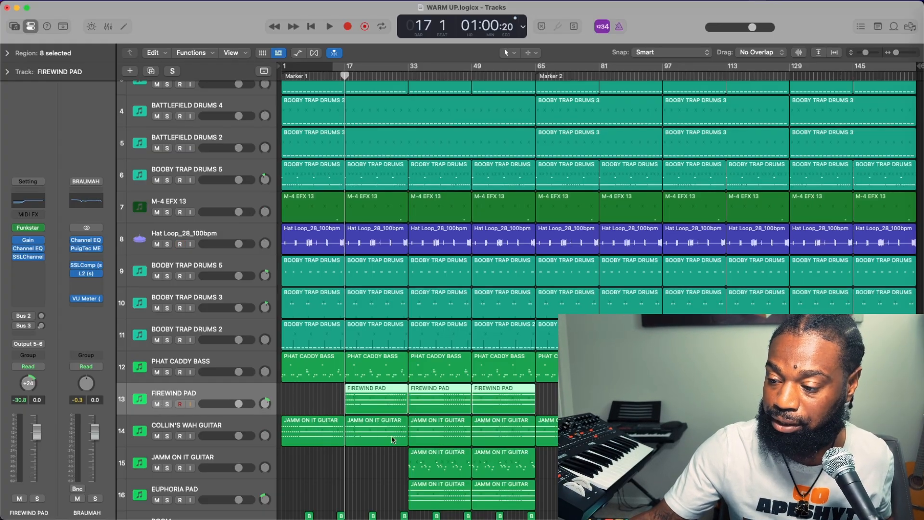
Step: Audition the FIREWIND PAD track in solo from bar 17, stop playback, and turn its solo off
click(269, 426)
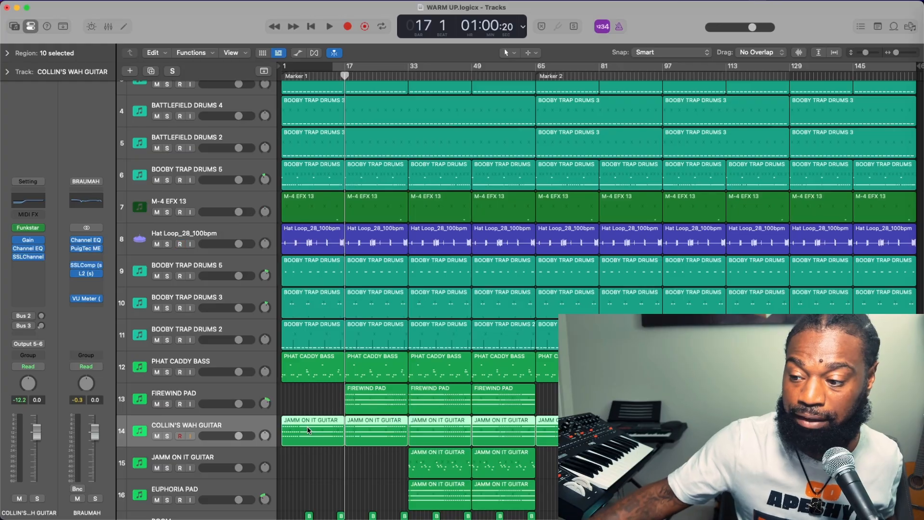
click(179, 394)
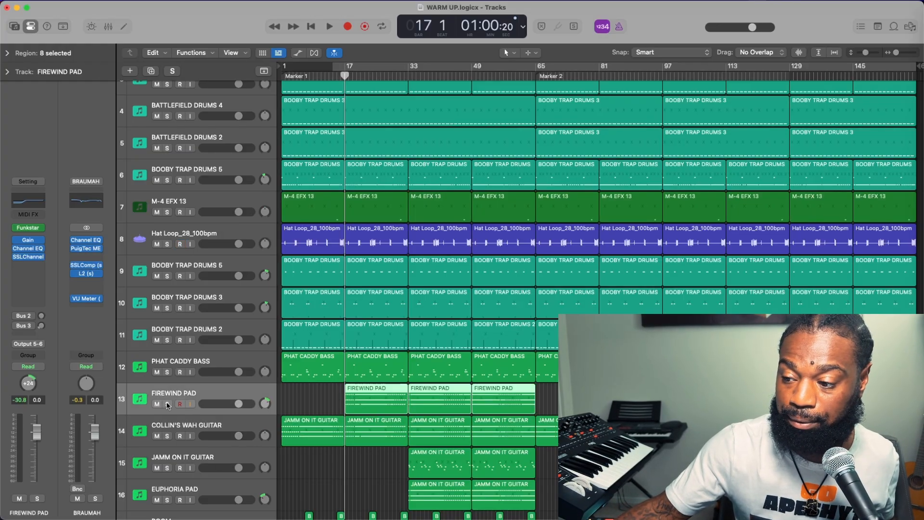
click(167, 405)
key(space)
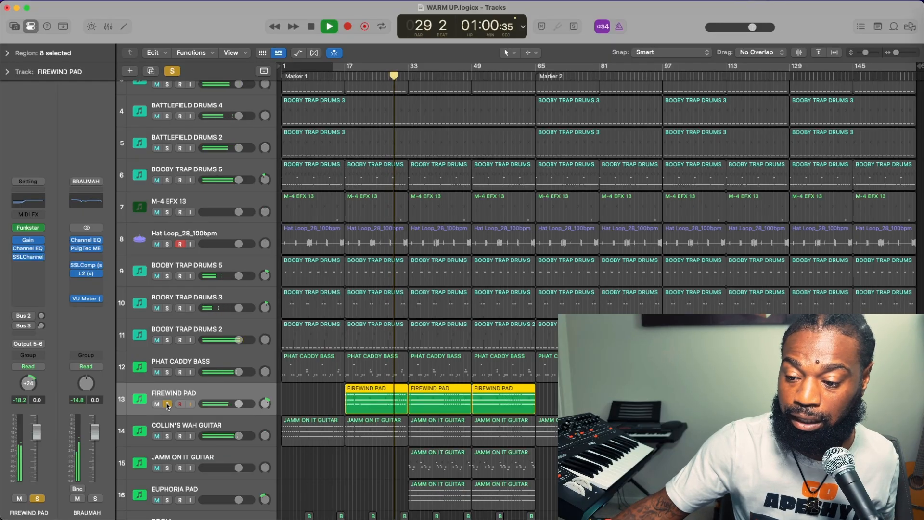
key(space)
click(168, 405)
Step: Audition the COLLIN'S WAH GUITAR track in solo for a few bars, stop playback, and turn its solo off
click(171, 437)
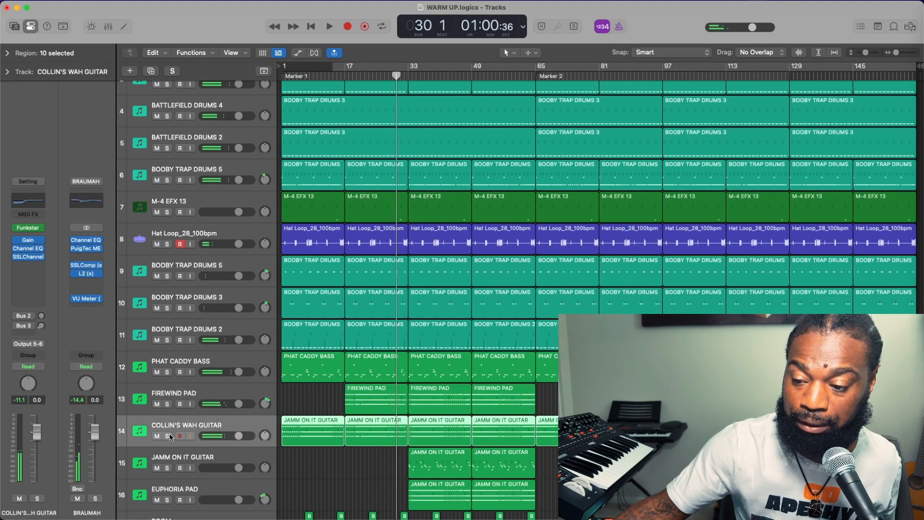
click(170, 437)
key(space)
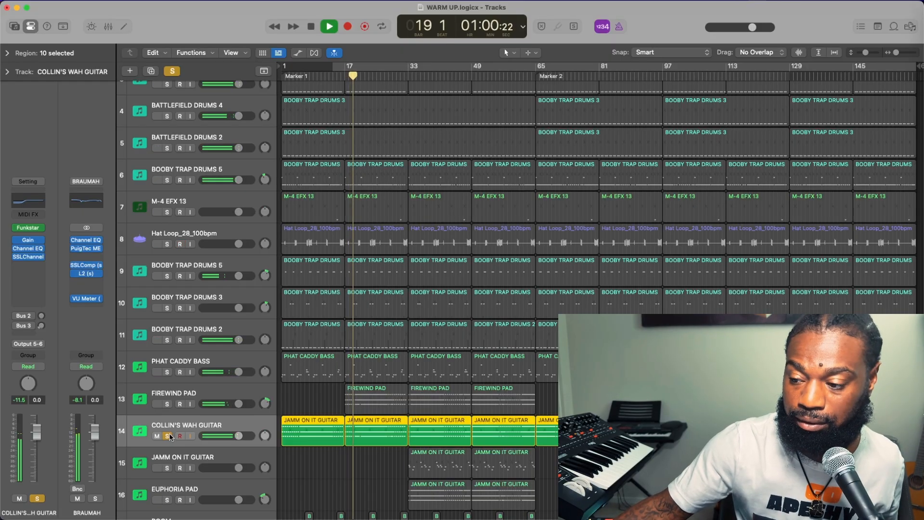
key(space)
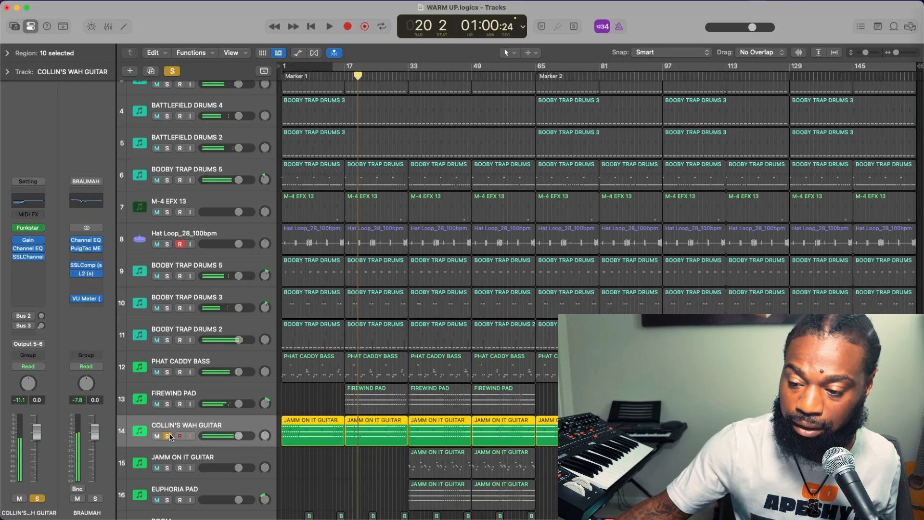
click(167, 436)
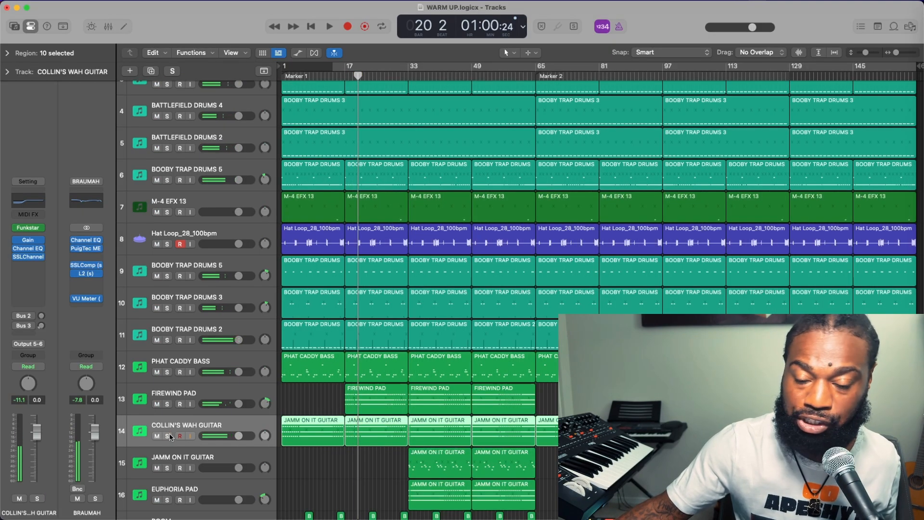
Step: Select all regions on the COLLIN'S WAH GUITAR track and name them after their track
click(203, 455)
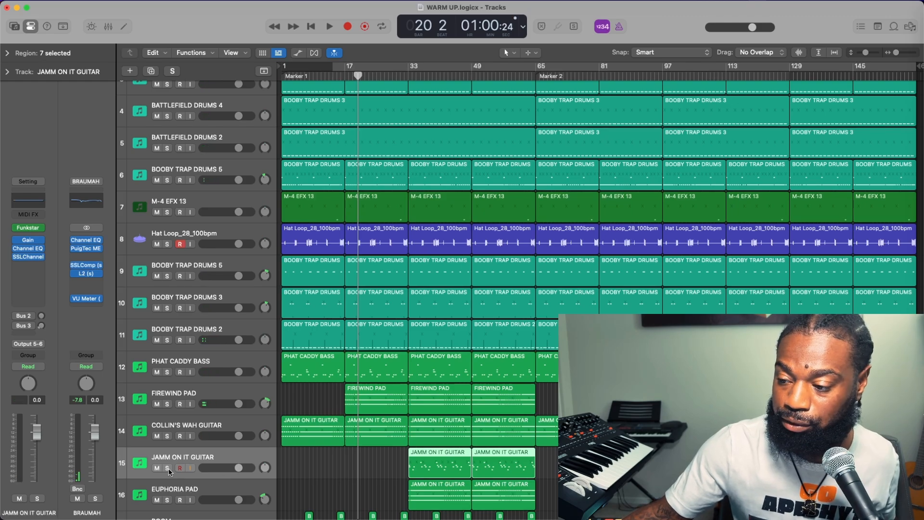
click(237, 423)
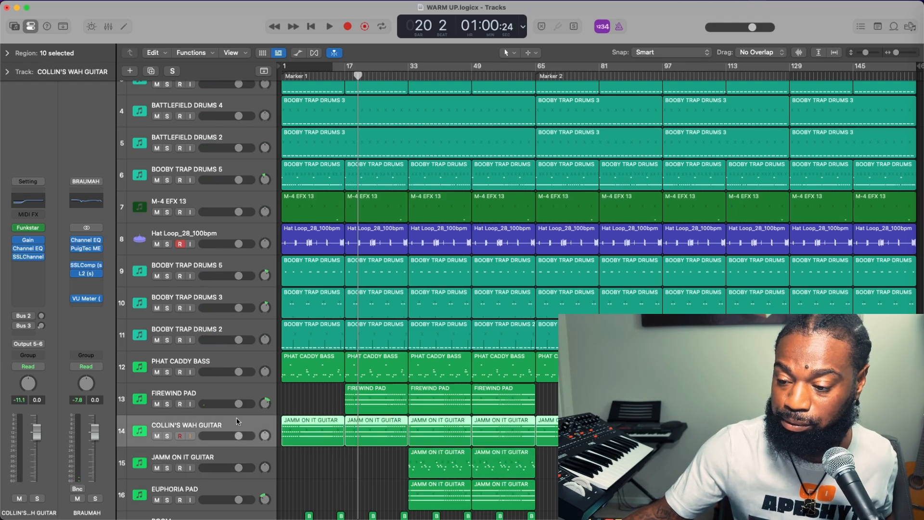
right_click(305, 426)
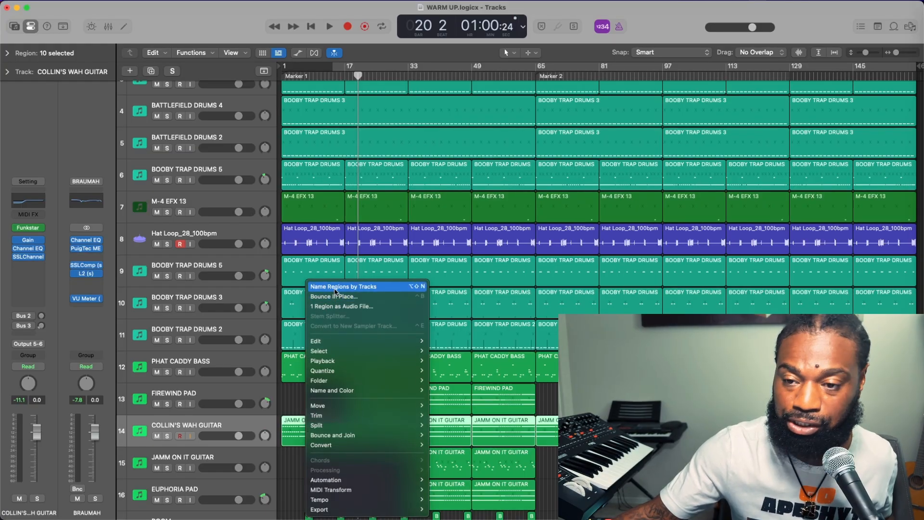
click(335, 288)
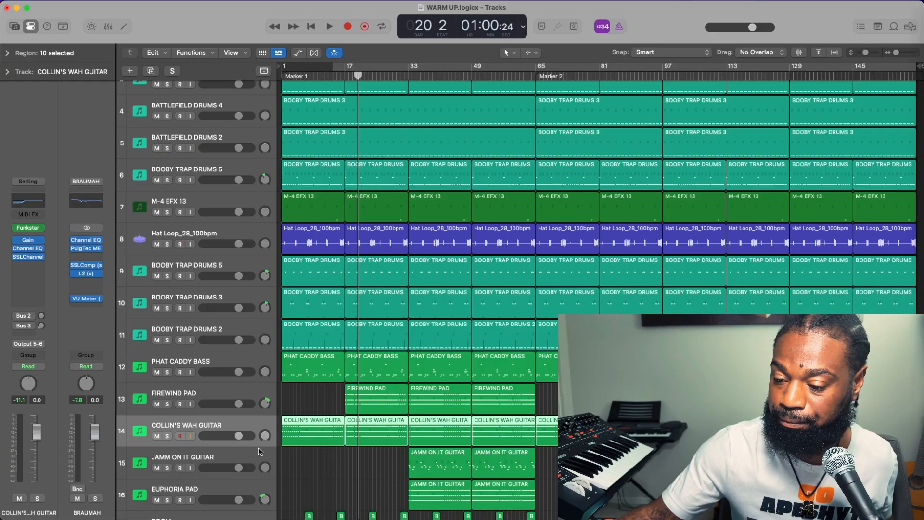
Step: Solo the JAMM ON IT GUITAR track and position the playhead at bar 33, where its first region starts
click(200, 465)
click(167, 469)
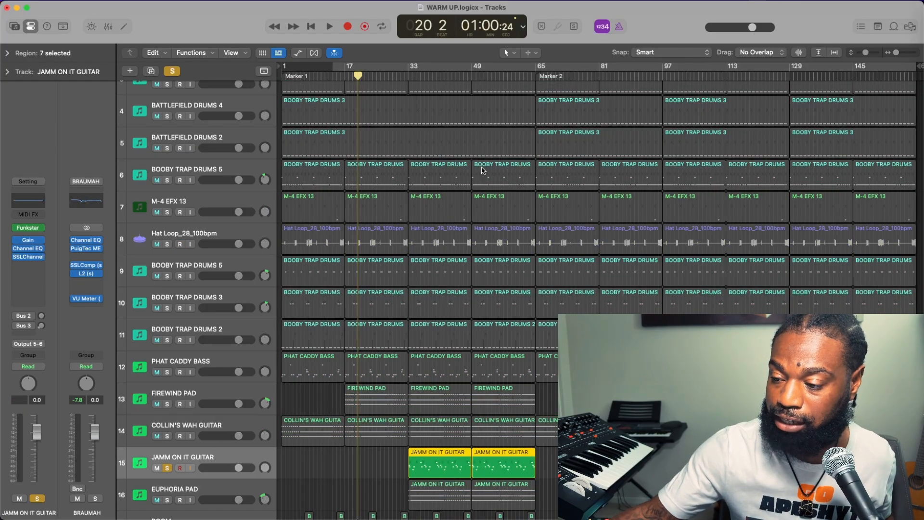
drag(358, 76, 408, 75)
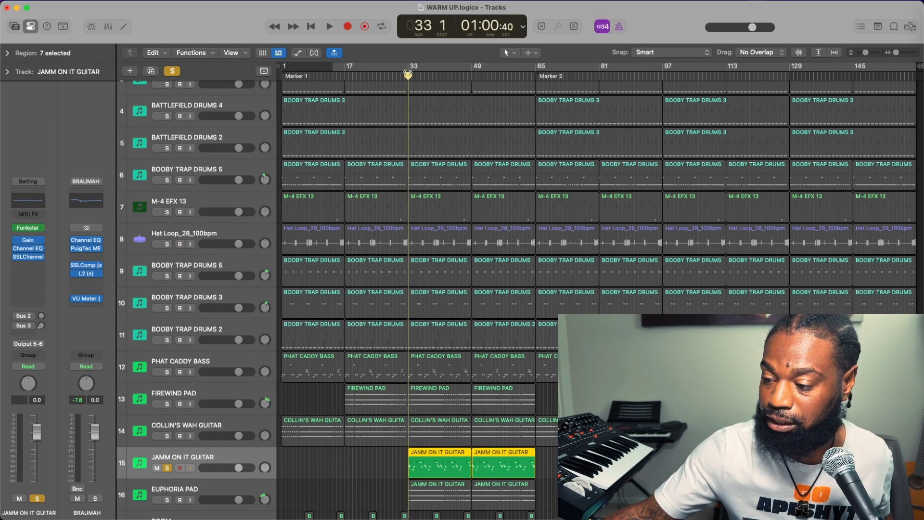
Step: Select the EUPHORIA PAD track's regions and name them after their track
click(436, 489)
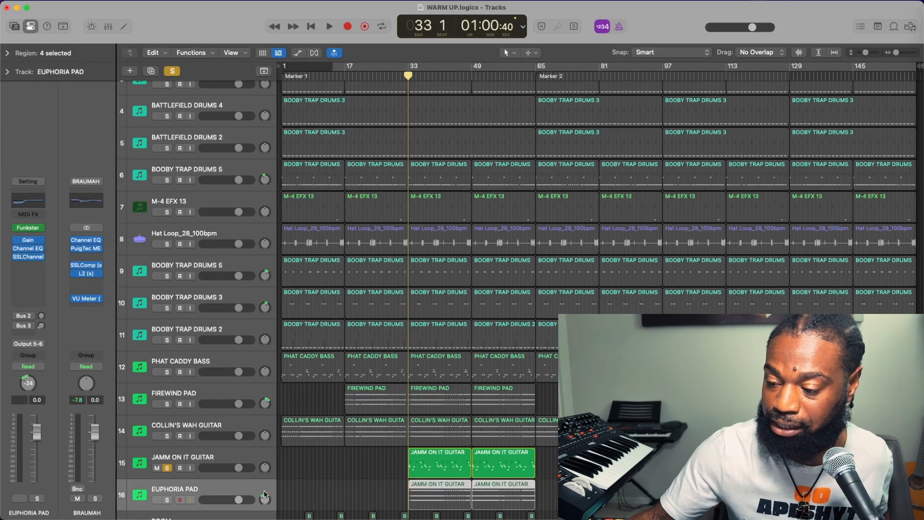
right_click(436, 490)
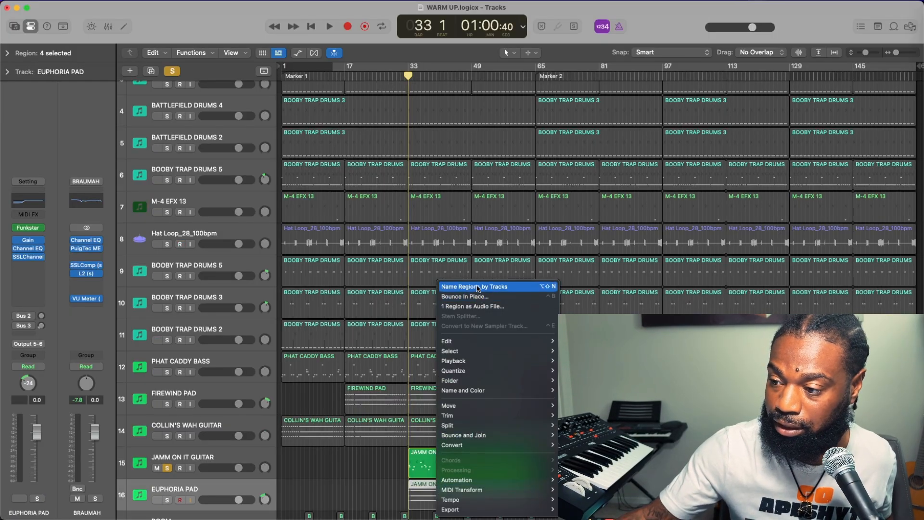
click(476, 288)
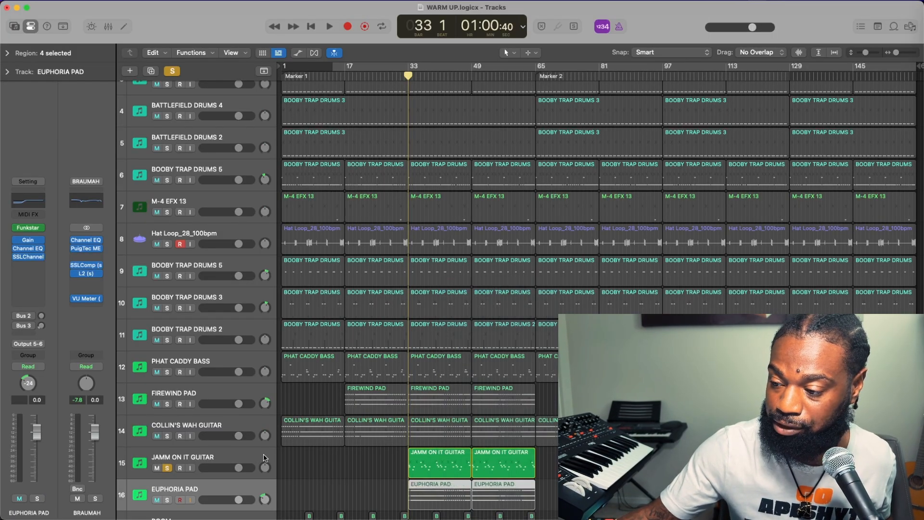
Step: Audition the JAMM ON IT GUITAR track in solo from bar 33, stop playback, and turn its solo off
click(167, 468)
click(187, 456)
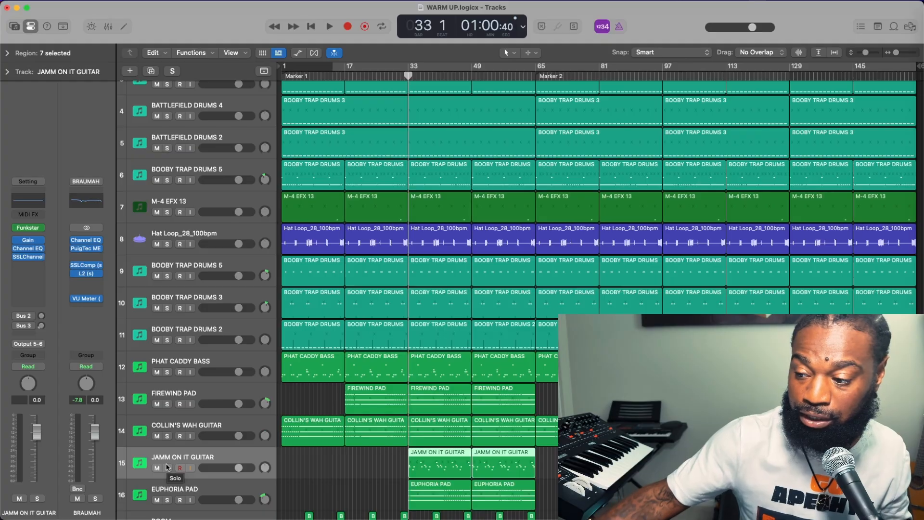
scroll(167, 467, down, 2)
scroll(167, 467, down, 4)
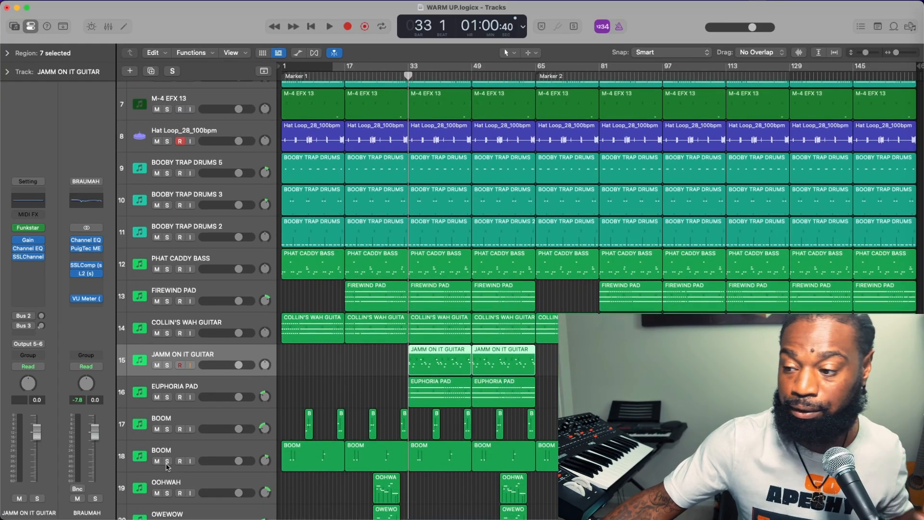
click(167, 366)
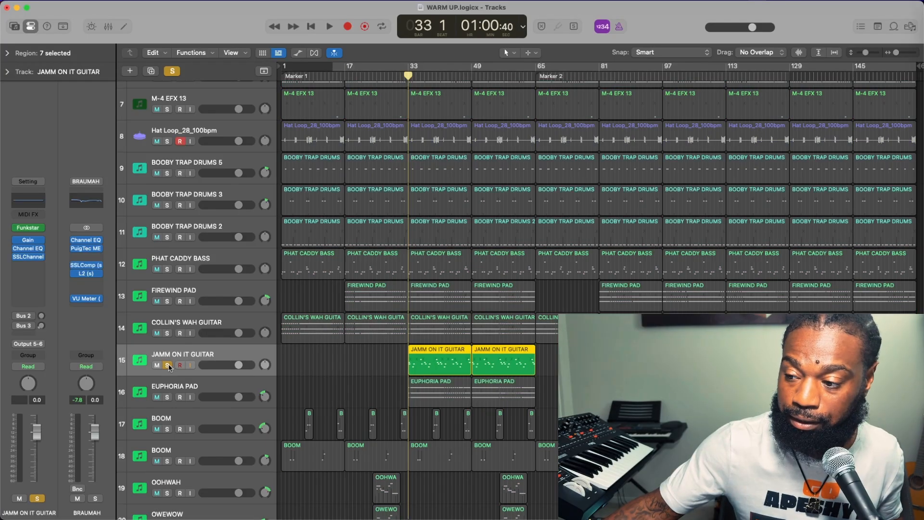
key(space)
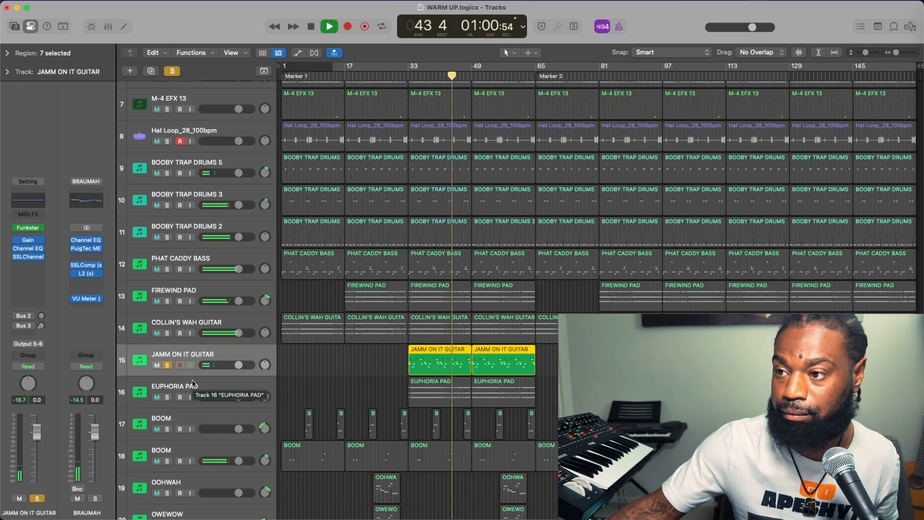
key(space)
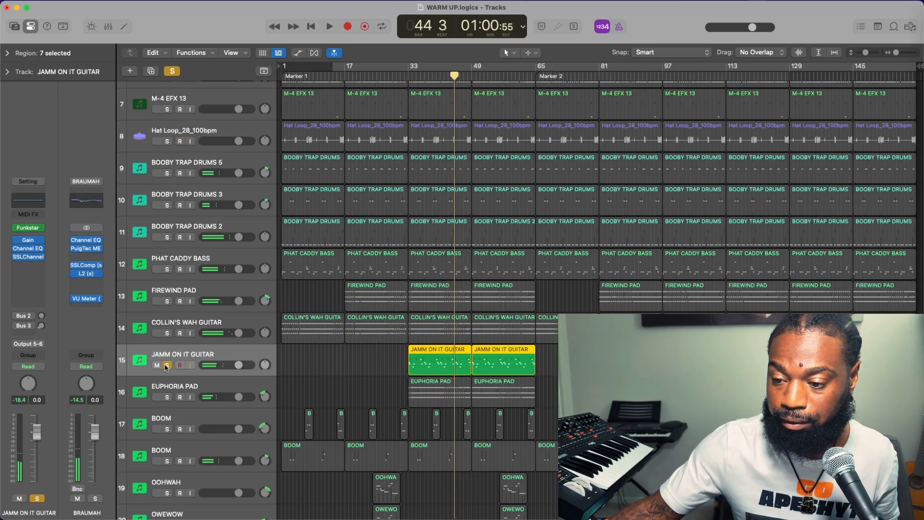
click(166, 365)
Step: Audition the EUPHORIA PAD track in solo and turn its solo off
click(167, 397)
key(shift+space)
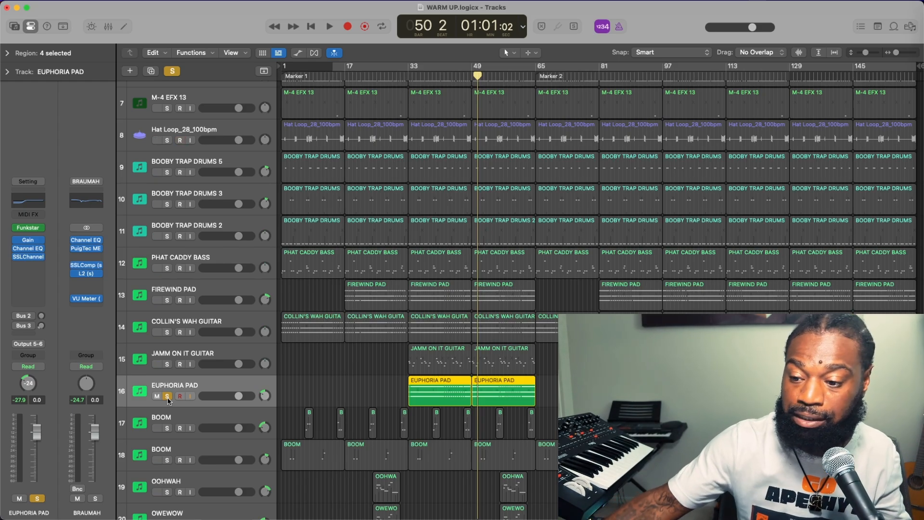
click(167, 396)
Step: Solo the upper BOOM track, play it from bar 7 just before its first region, and stop playback
click(183, 422)
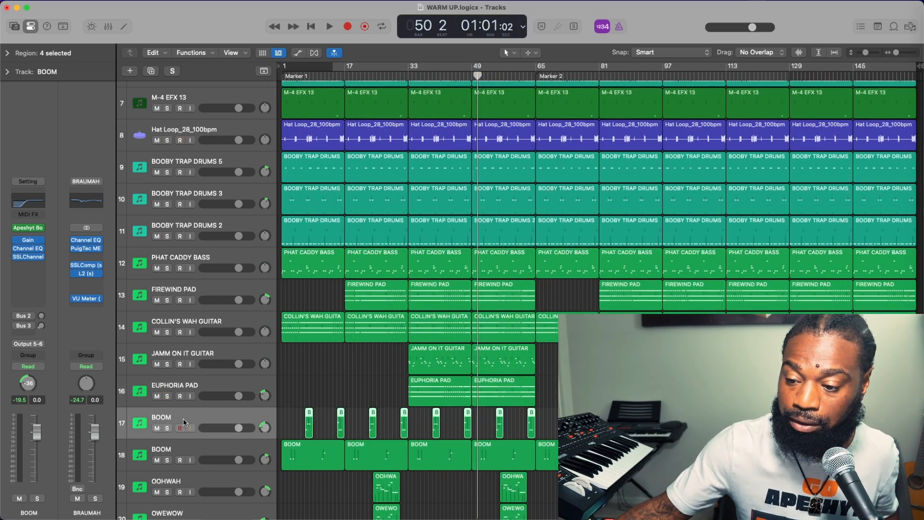
click(167, 429)
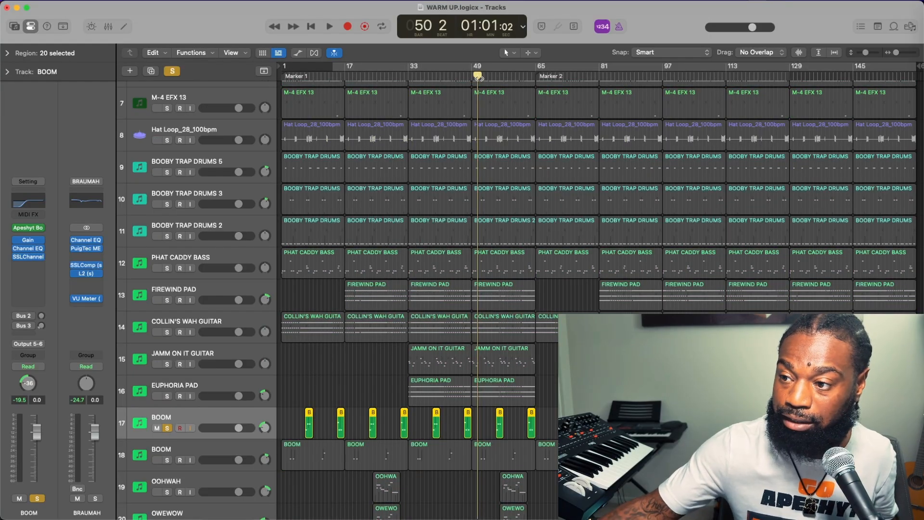
drag(480, 77, 305, 124)
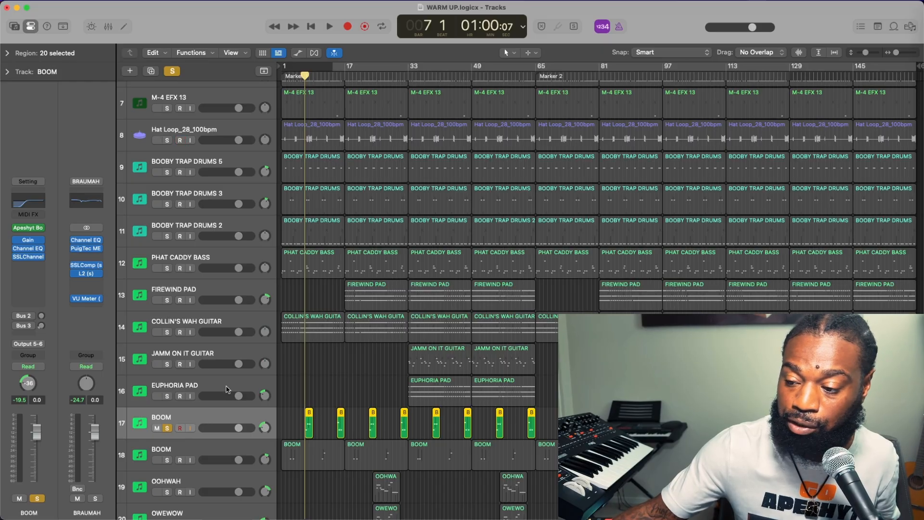
key(space)
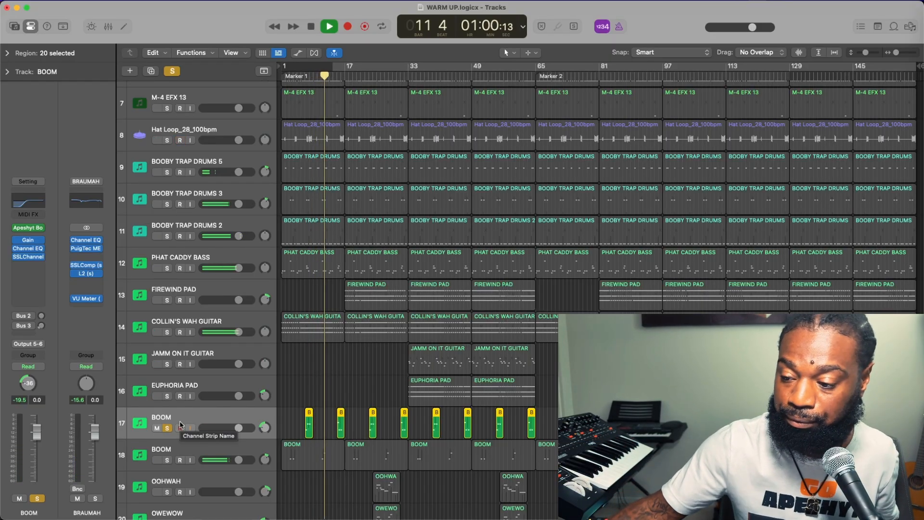
key(space)
Step: Add the lower BOOM, OOHWAH and OWEWOW tracks to the solo group
click(168, 459)
click(167, 491)
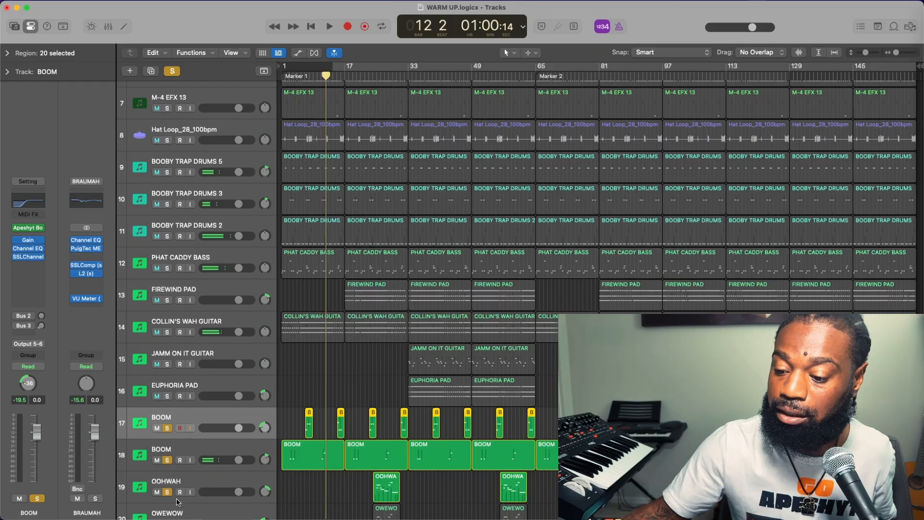
scroll(174, 491, down, 2)
click(167, 494)
scroll(173, 494, down, 1)
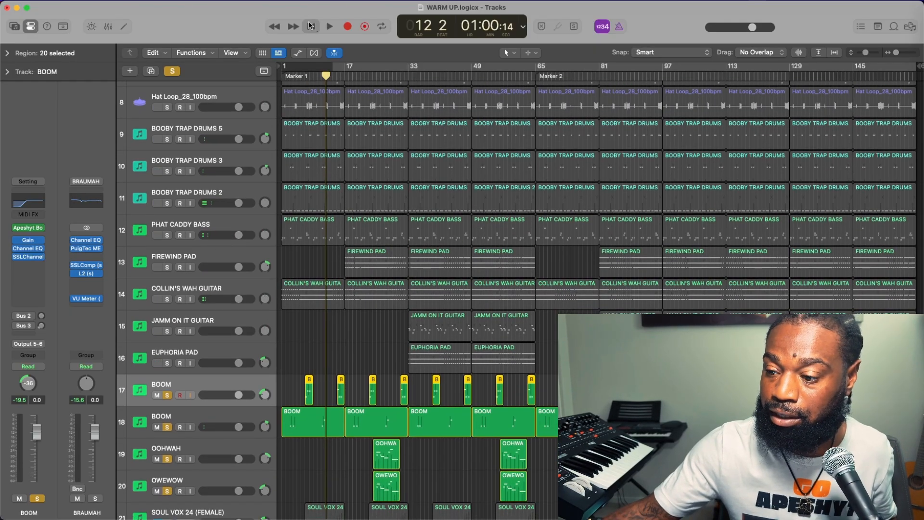
Step: Play the soloed BOOM, OOHWAH and OWEWOW tracks from the beginning of the song, and stop playback
click(311, 26)
key(space)
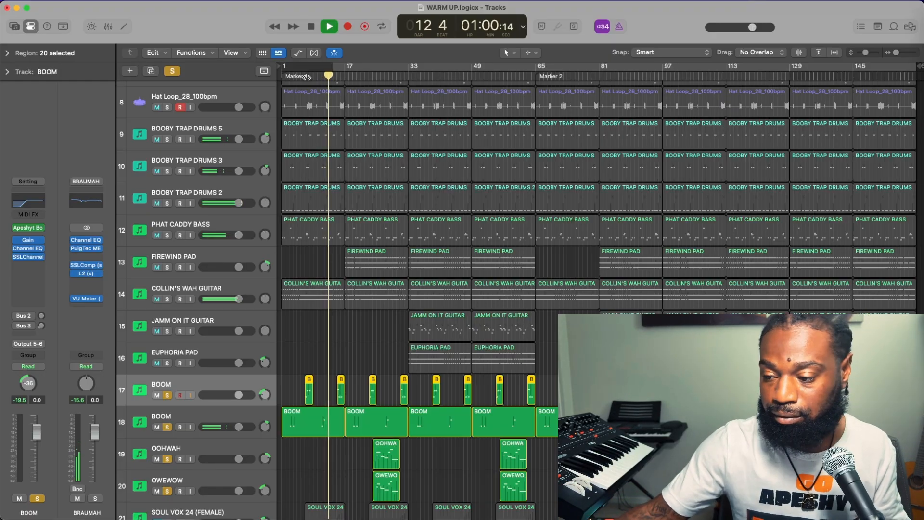
scroll(351, 147, down, 3)
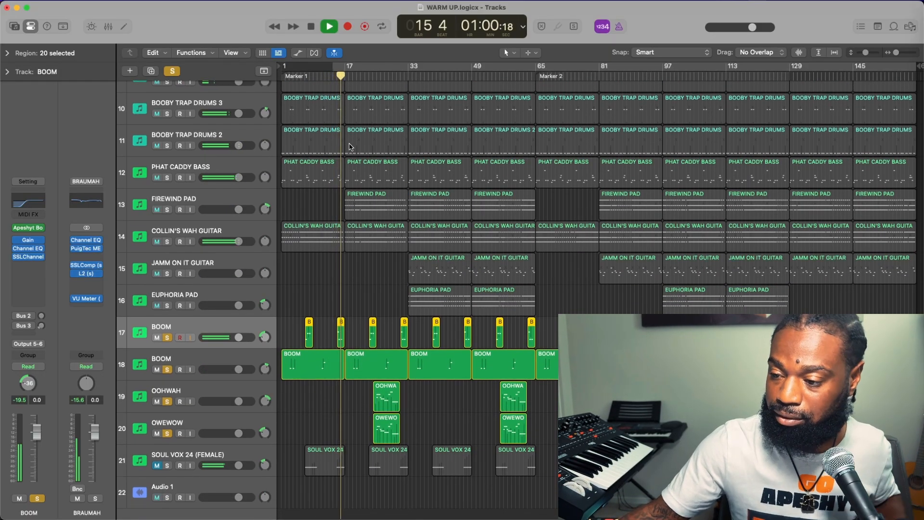
key(space)
Step: Turn off solo on both BOOM tracks, keeping OOHWAH and OWEWOW soloed
click(167, 369)
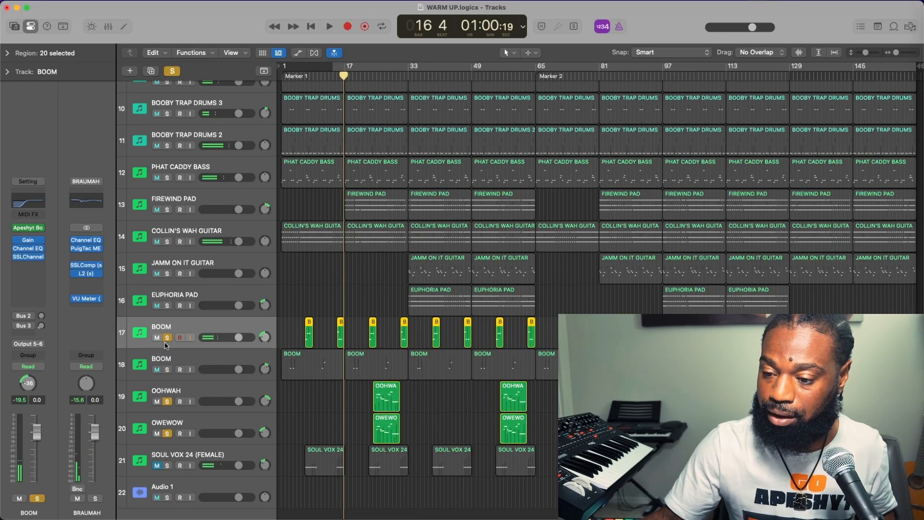
click(167, 338)
click(167, 401)
click(167, 402)
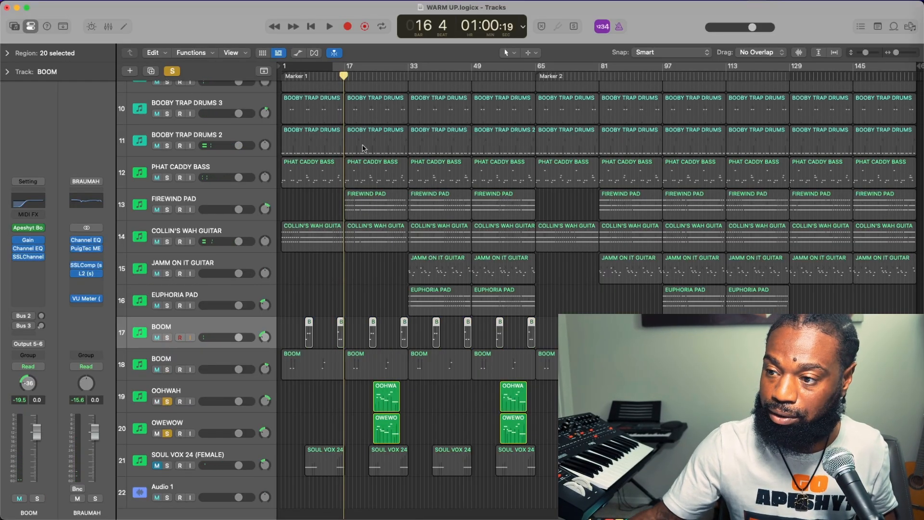
Step: Play the soloed OOHWAH and OWEWOW tracks from bar 24, and stop playback
drag(347, 73, 373, 75)
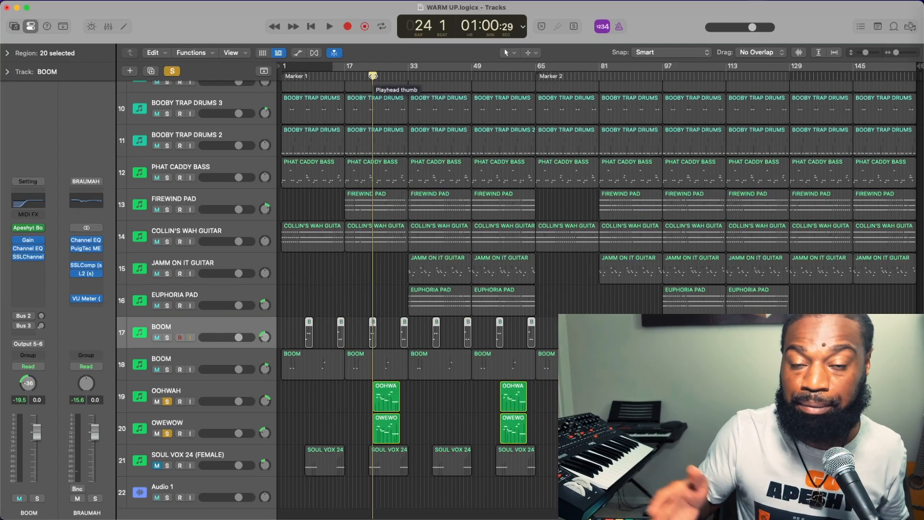
key(space)
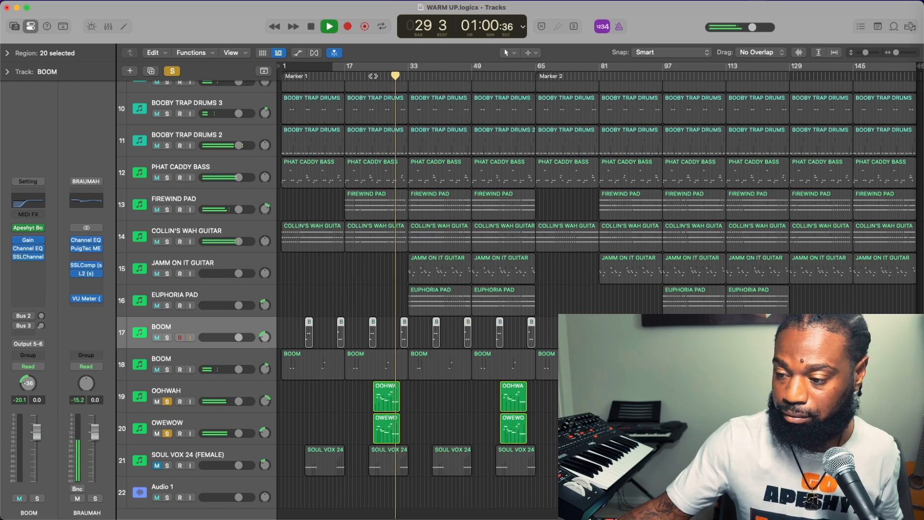
key(space)
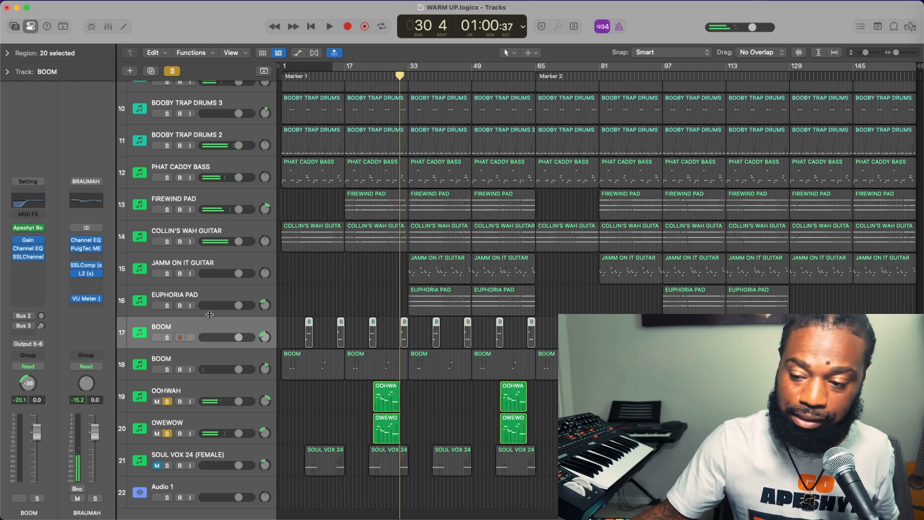
Step: Open the OOHWAH track's Apeshyt Box instrument and hide the header of its plug-in window
click(166, 401)
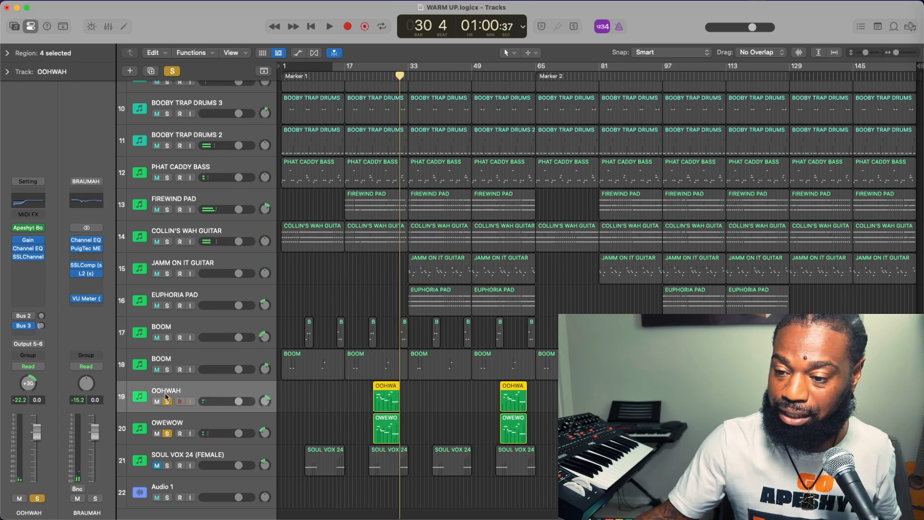
click(33, 231)
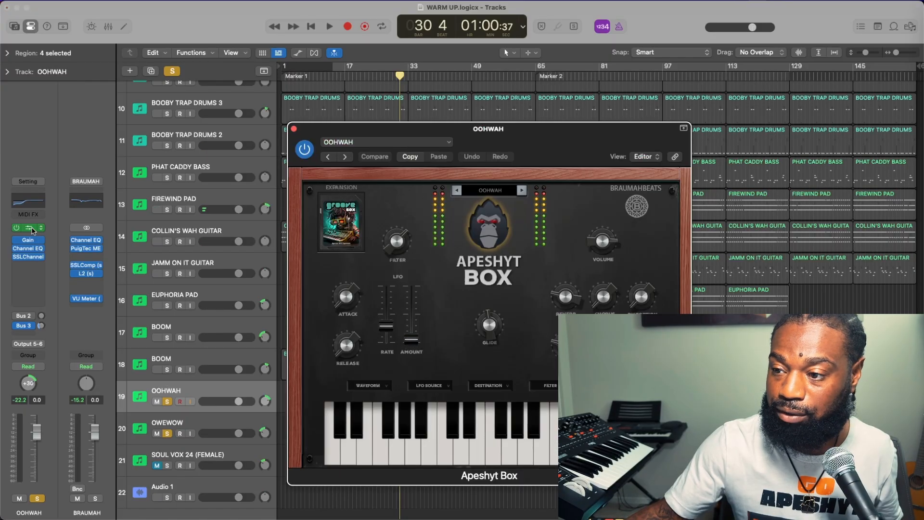
click(682, 128)
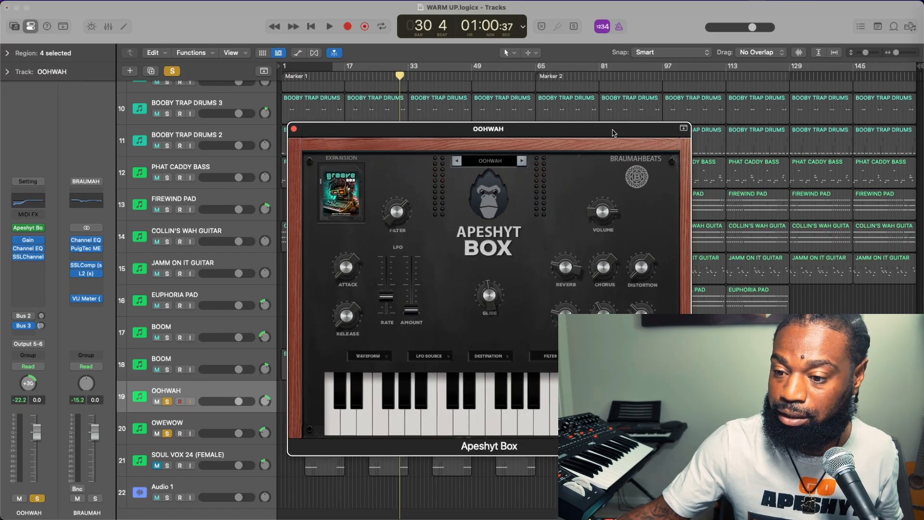
Step: Show COLLIN'S WAH GUITAR's Funkstar instrument without its header beside the OOHWAH instrument, and close the Funkstar window
click(206, 231)
click(29, 229)
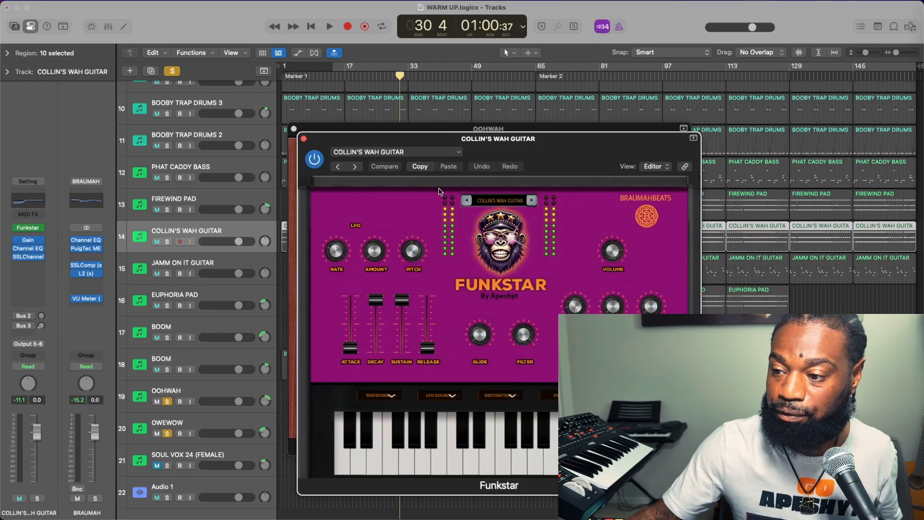
click(694, 139)
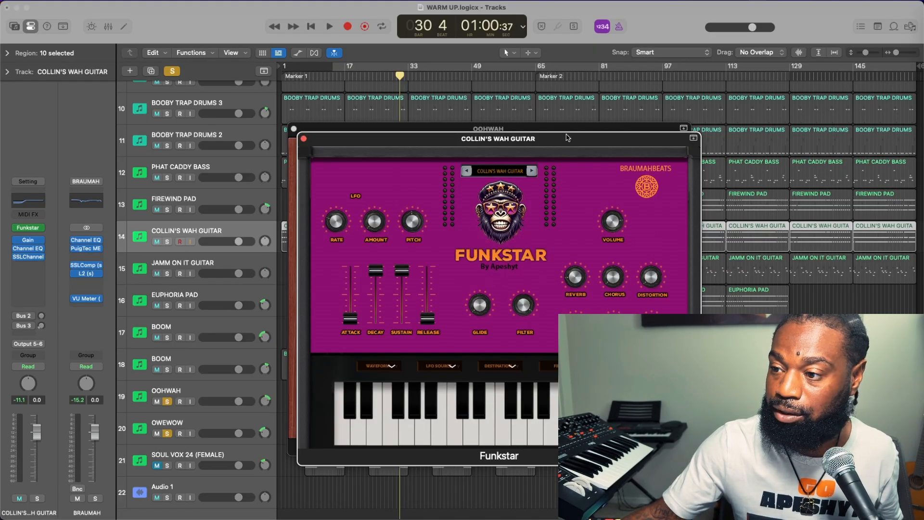
drag(567, 138, 442, 159)
drag(491, 135, 716, 146)
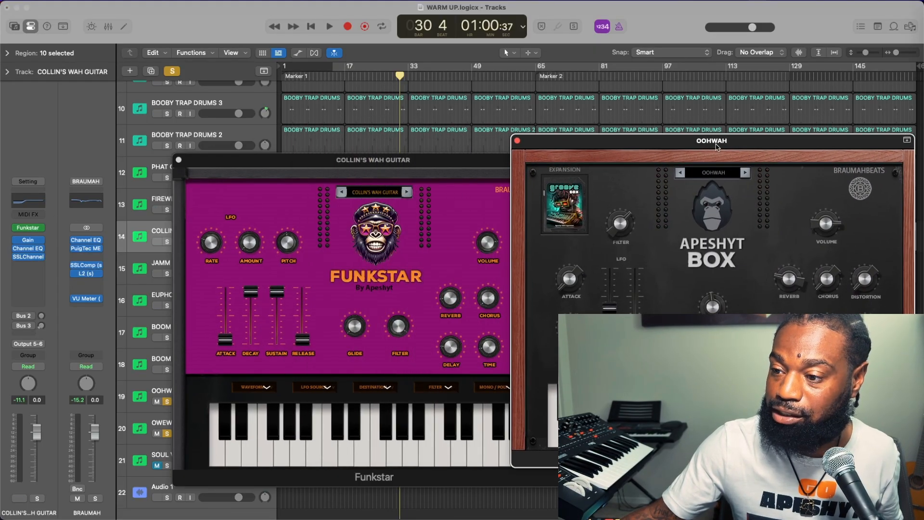
click(178, 160)
Step: Check the instruments on the JAMM ON IT GUITAR, EUPHORIA PAD and FIREWIND PAD tracks, and close all open plug-in windows
click(191, 257)
click(196, 292)
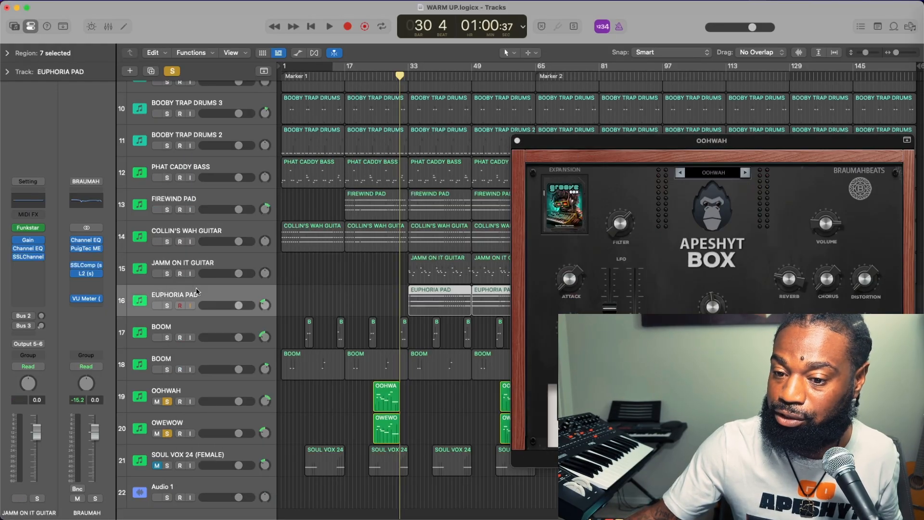
scroll(207, 327, up, 2)
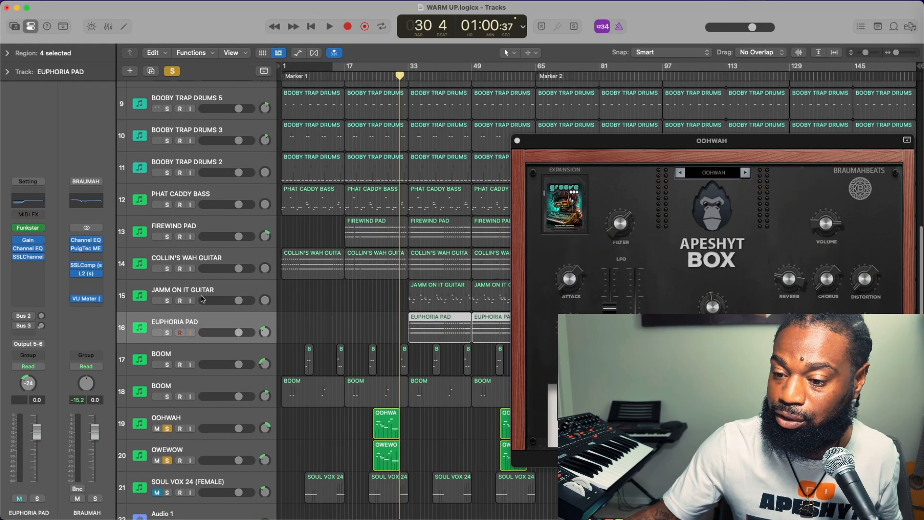
click(201, 228)
scroll(201, 227, down, 1)
click(24, 229)
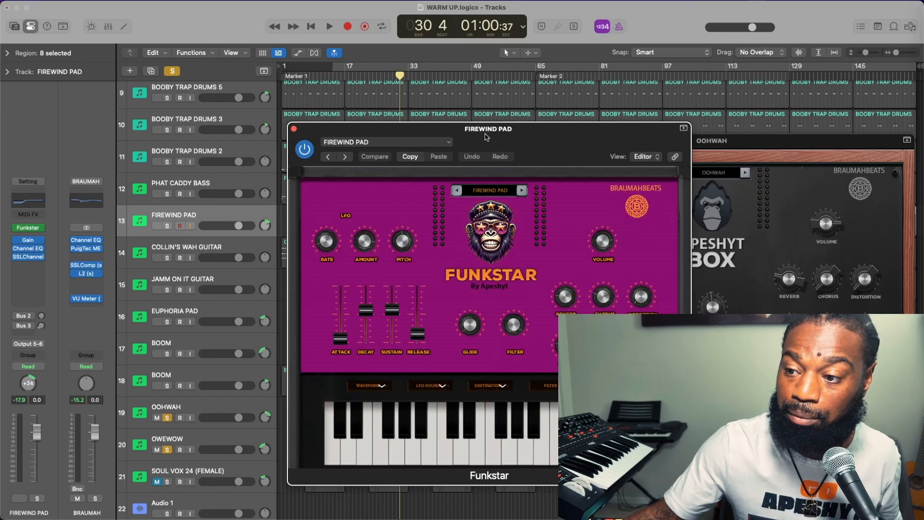
click(294, 129)
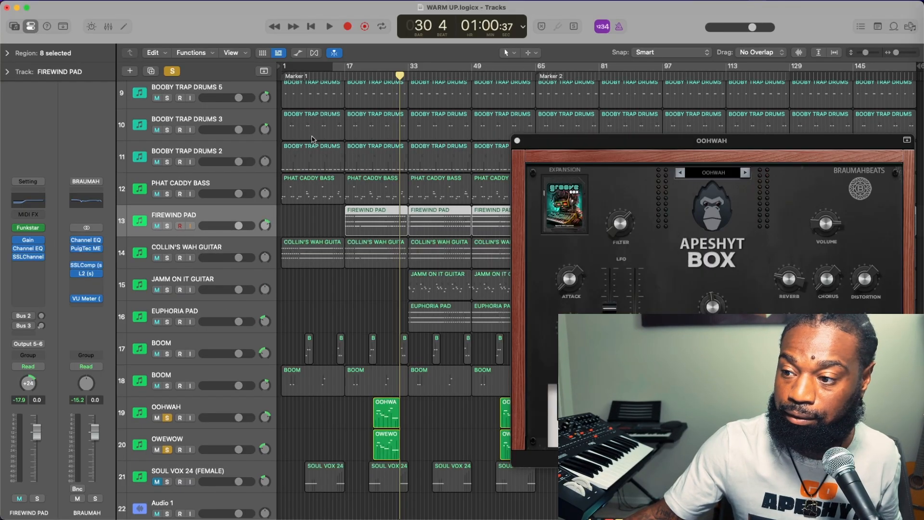
click(518, 141)
Step: Solo FIREWIND PAD, COLLIN'S WAH GUITAR, JAMM ON IT GUITAR and EUPHORIA PAD, and turn off solo on OOHWAH and OWEWOW
click(167, 259)
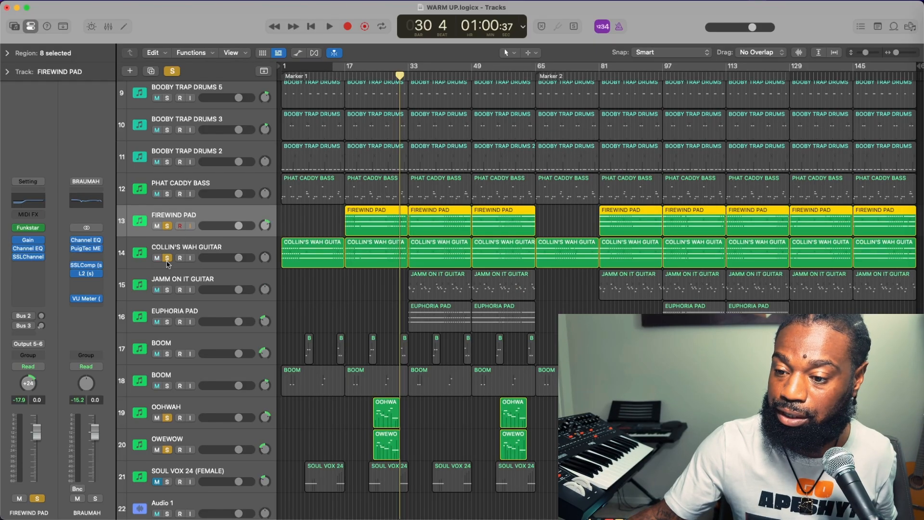
click(167, 289)
click(168, 321)
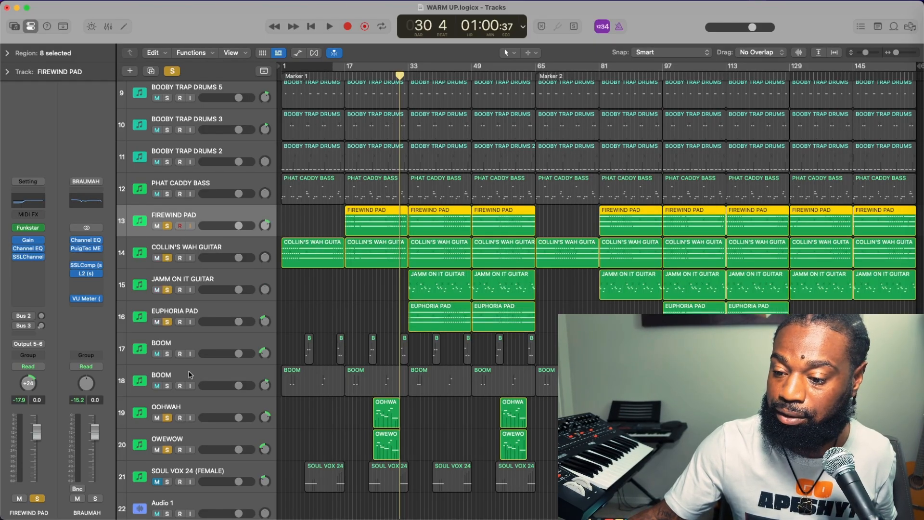
click(167, 418)
click(167, 450)
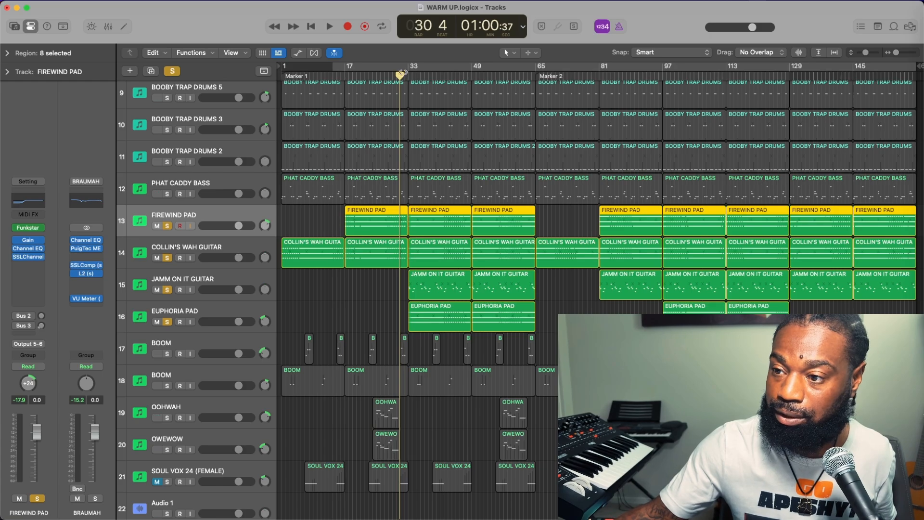
Step: Play the soloed pads and guitars from bar 9 and again from bar 33, and stop playback
drag(402, 73, 314, 78)
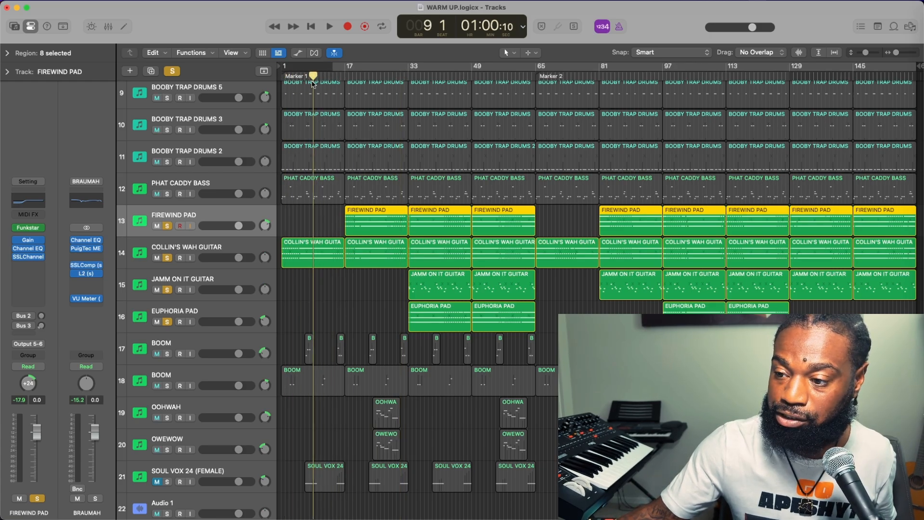
key(space)
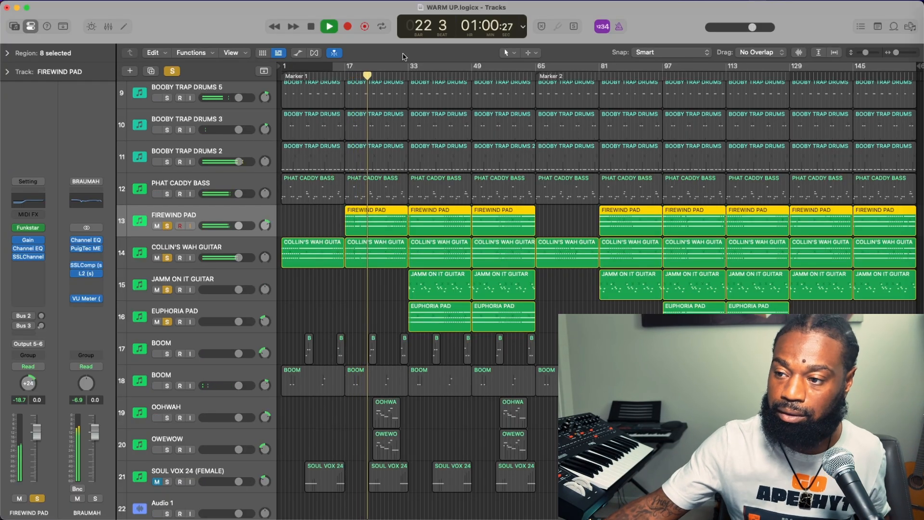
drag(369, 76, 407, 75)
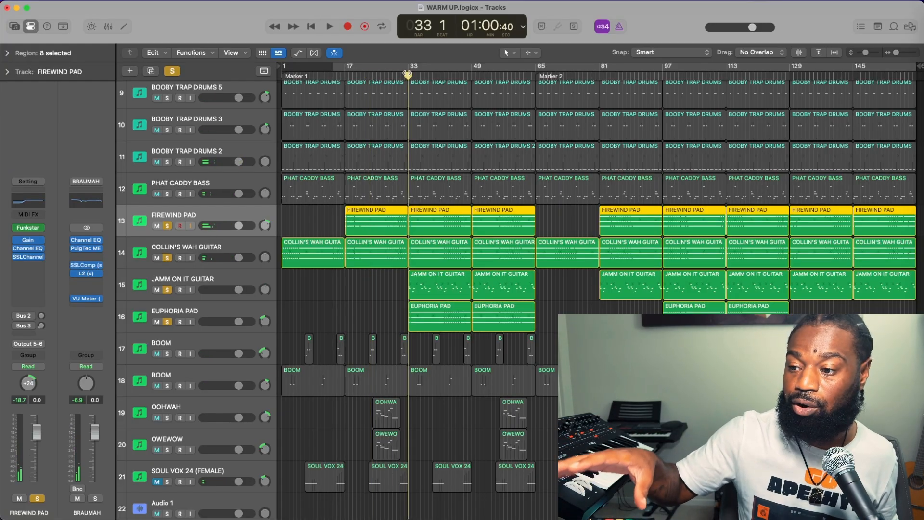
key(space)
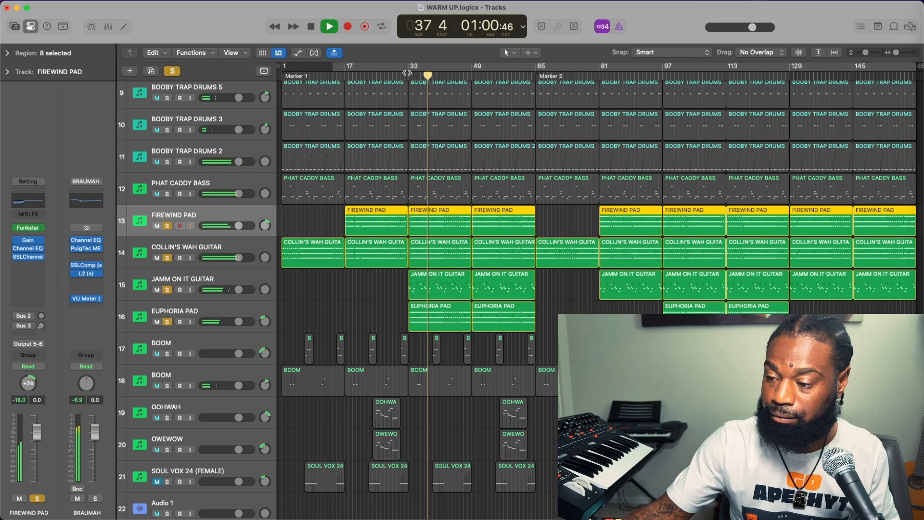
scroll(482, 289, down, 3)
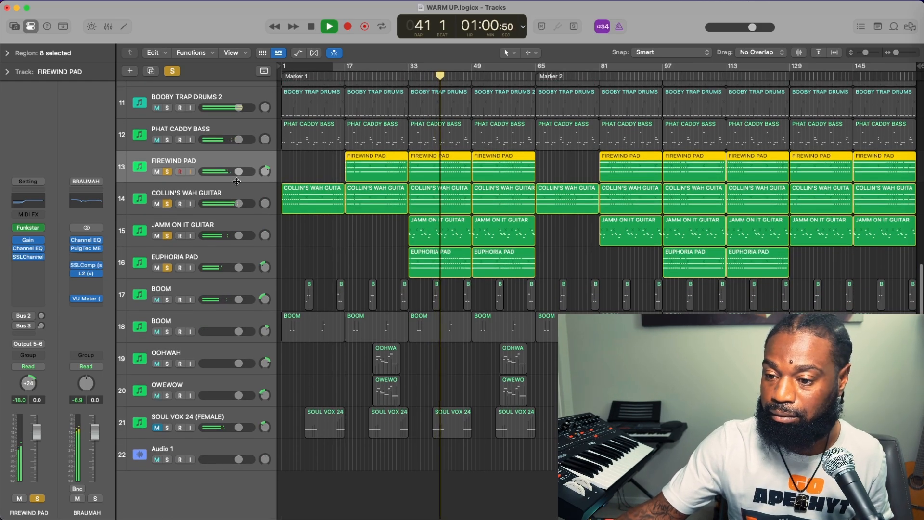
scroll(167, 266, up, 1)
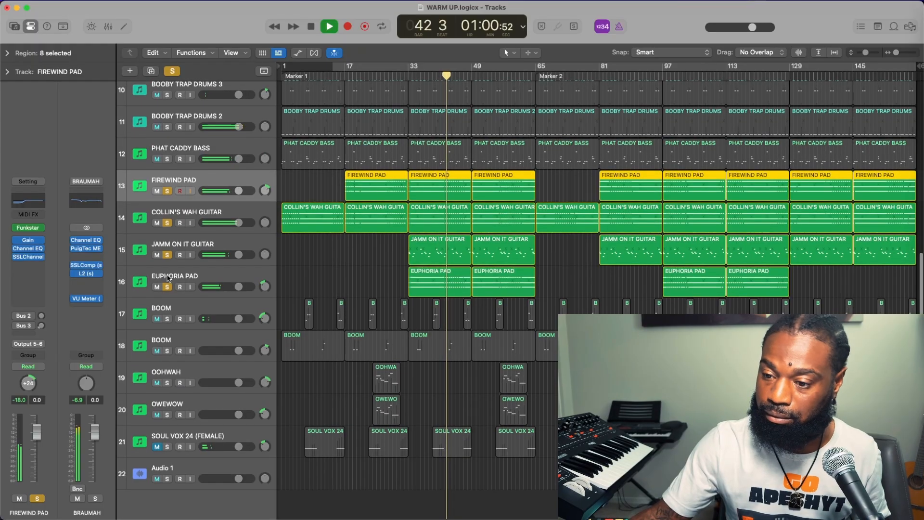
key(space)
Step: Turn off solo on the EUPHORIA PAD, JAMM ON IT GUITAR, COLLIN'S WAH GUITAR and FIREWIND PAD tracks
click(167, 279)
click(167, 256)
click(167, 287)
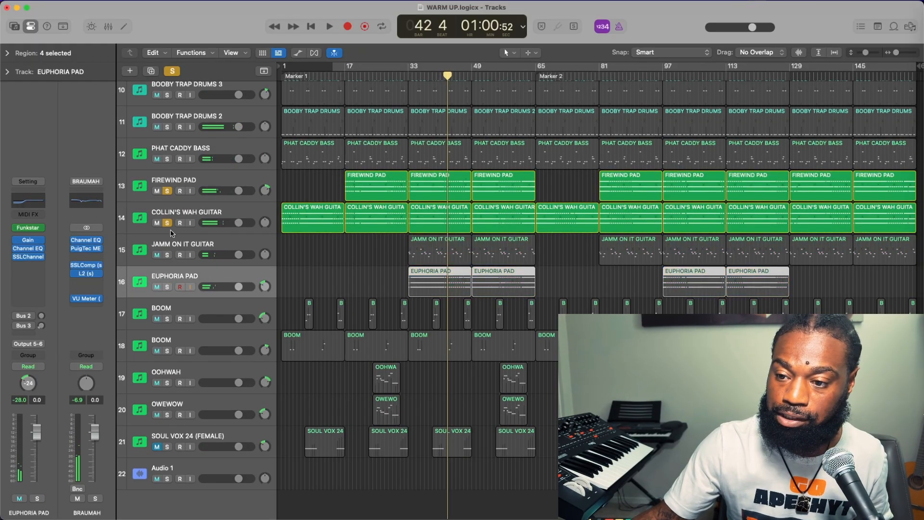
click(167, 223)
click(167, 191)
scroll(231, 295, up, 1)
scroll(231, 295, down, 1)
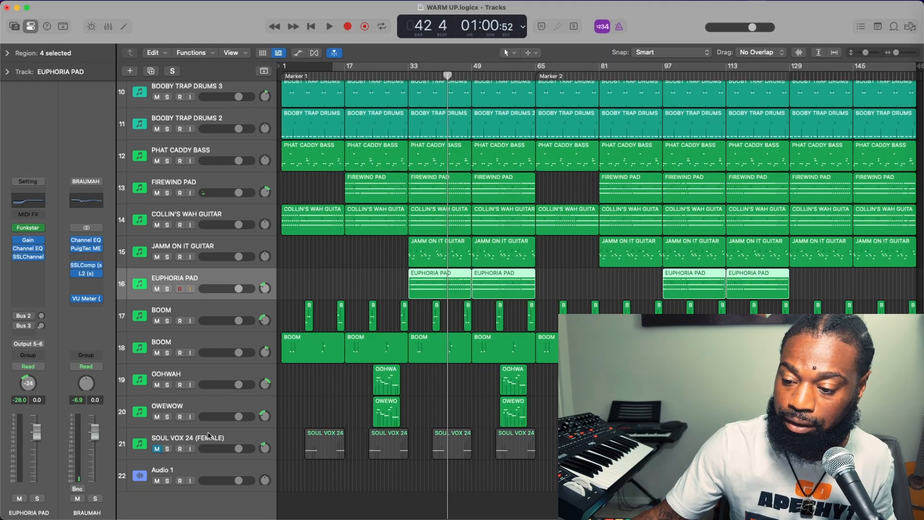
Step: Show the SOUL VOX 24 (FEMALE) track's Apeshyt Vox instrument without its header, and close the plug-in window
click(207, 437)
click(30, 228)
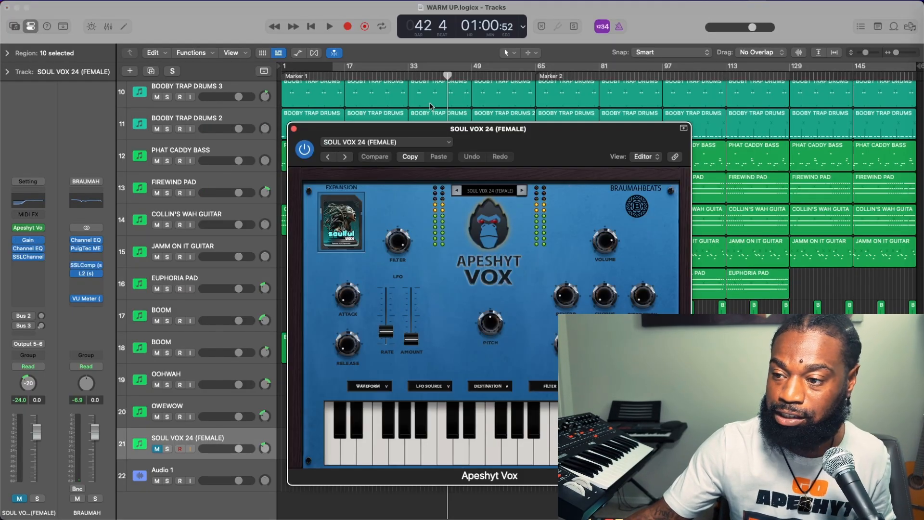
click(679, 128)
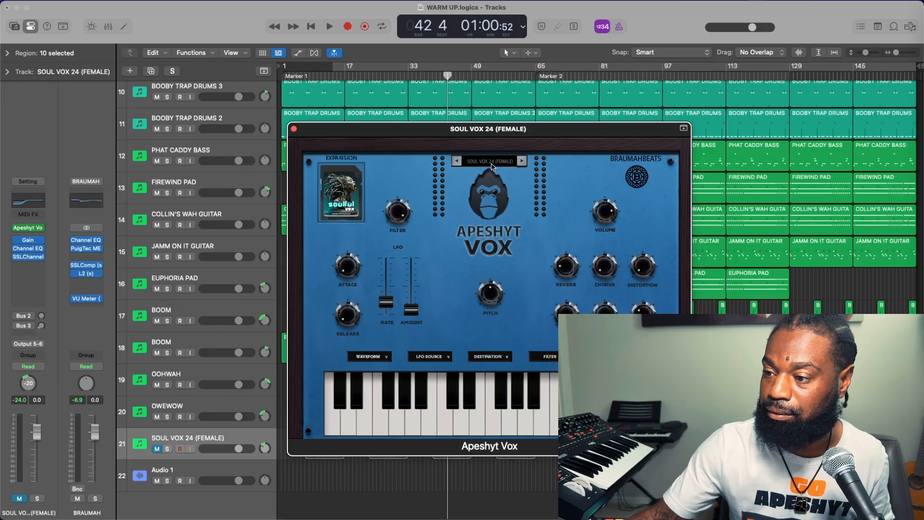
click(294, 129)
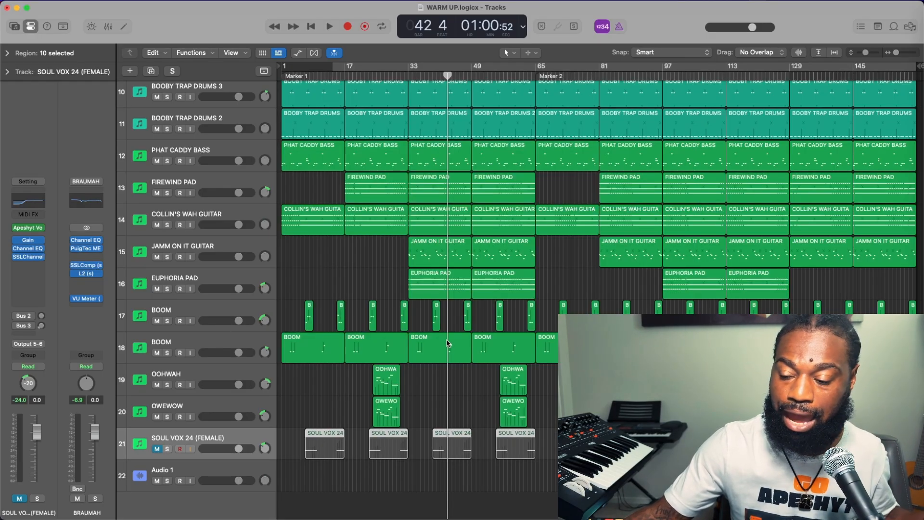
Step: Select the BUTTERSCOTCH KEYS track and unmute it
scroll(291, 299, up, 10)
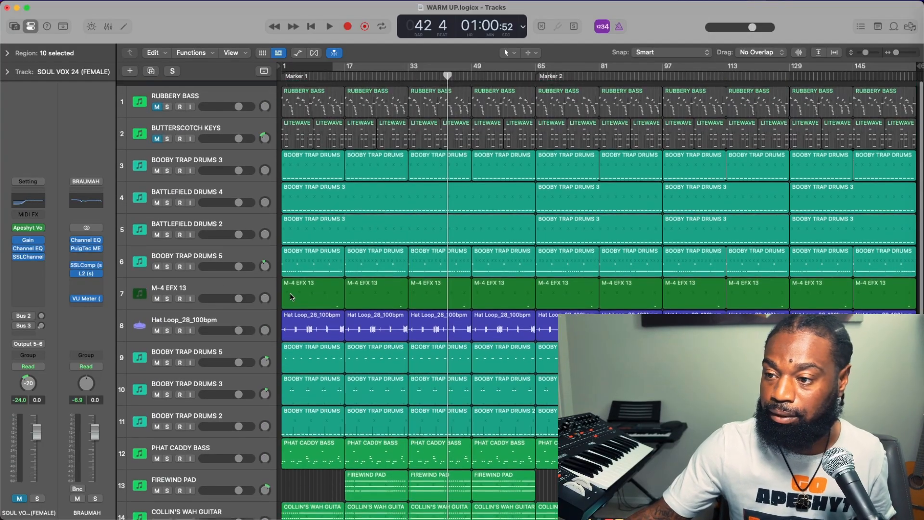
click(192, 121)
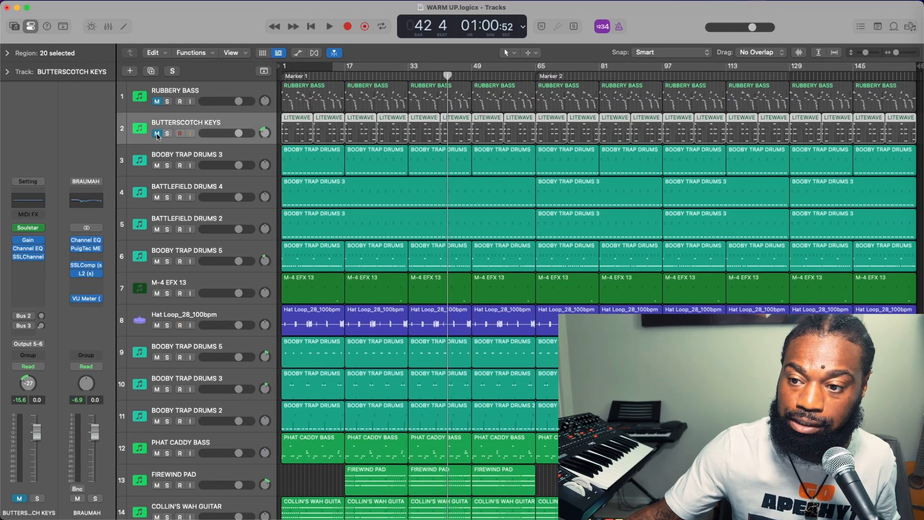
click(157, 134)
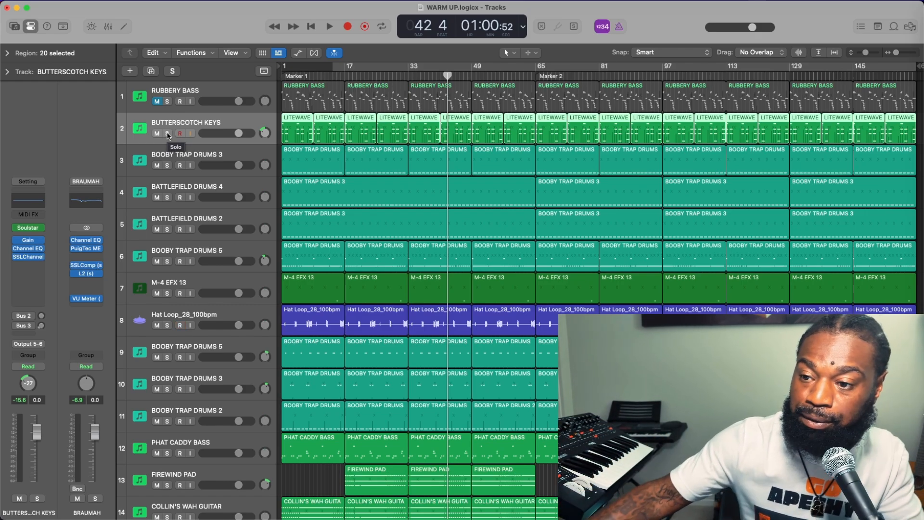
Step: Solo BUTTERSCOTCH KEYS, play it from the beginning of the song with its Soulstar instrument open and header hidden, and stop playback
click(310, 27)
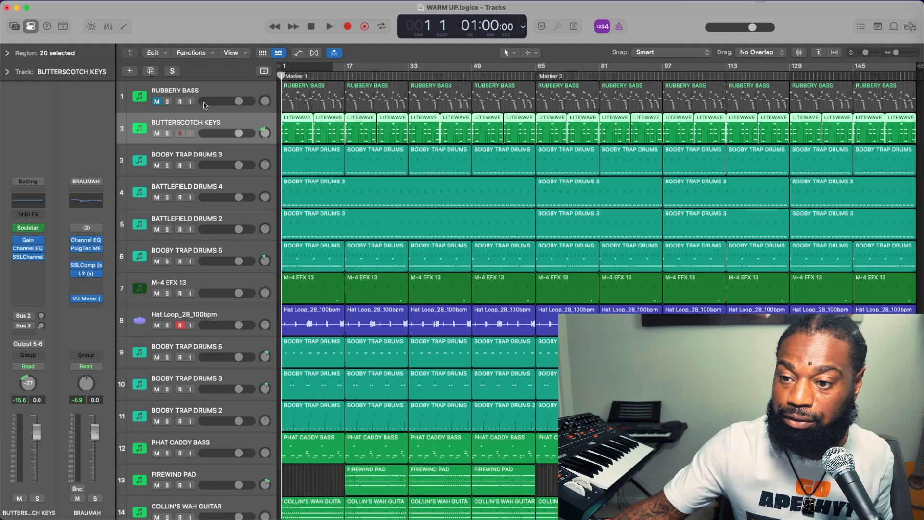
click(167, 134)
key(space)
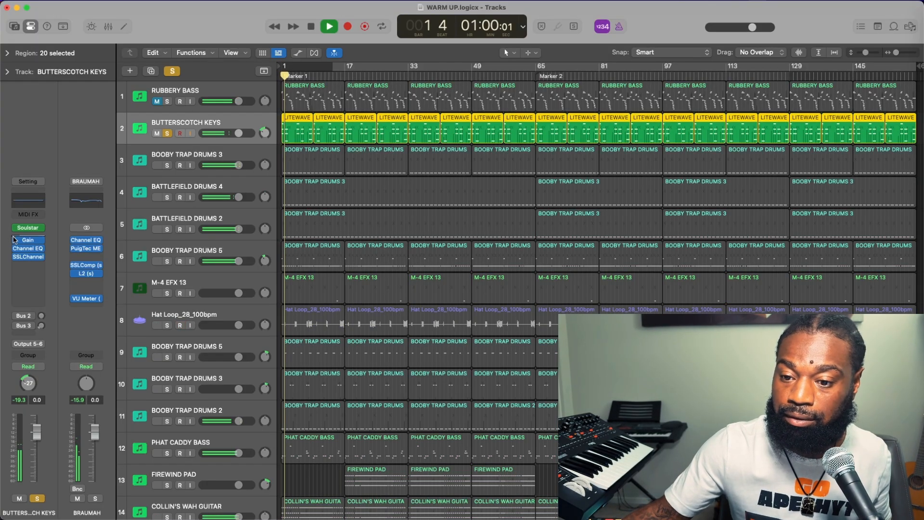
click(27, 228)
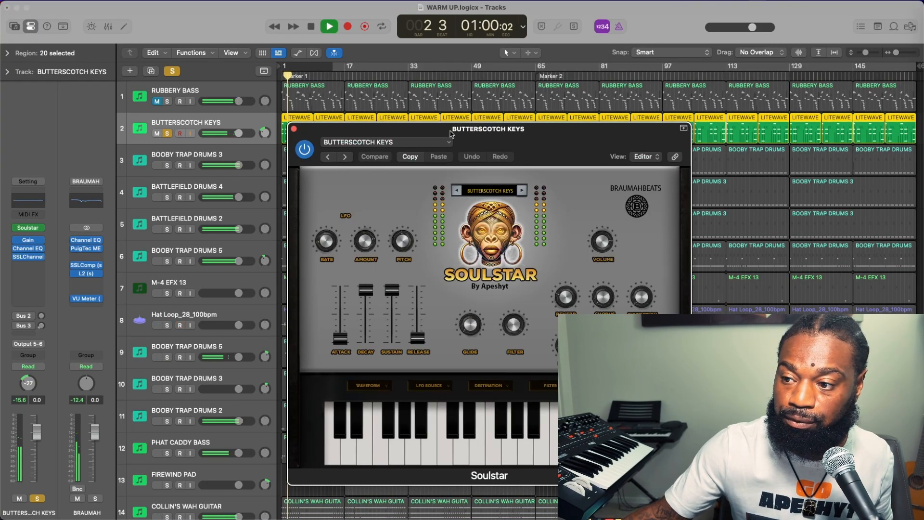
click(683, 129)
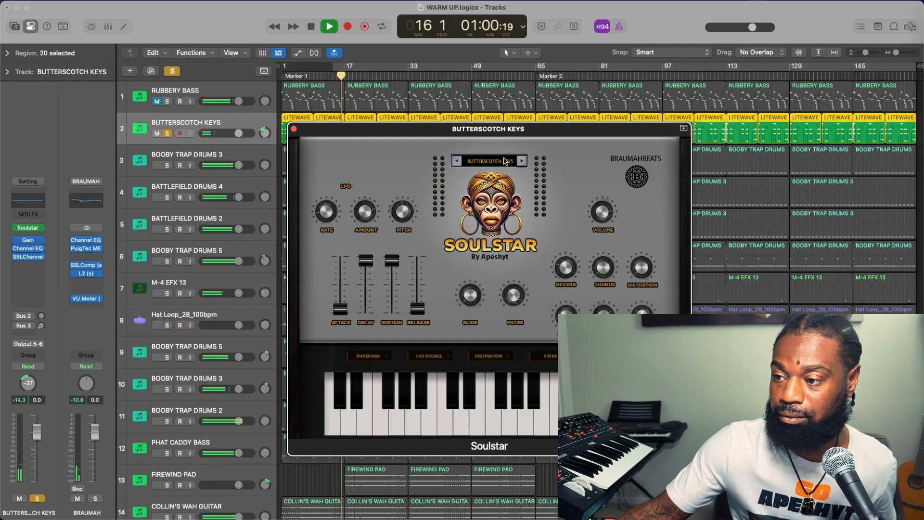
key(space)
Step: Browse the Soulstar preset list for the Keys category containing BUTTERSCOTCH KEYS, and close the plug-in window
click(501, 161)
mouse_move(486, 163)
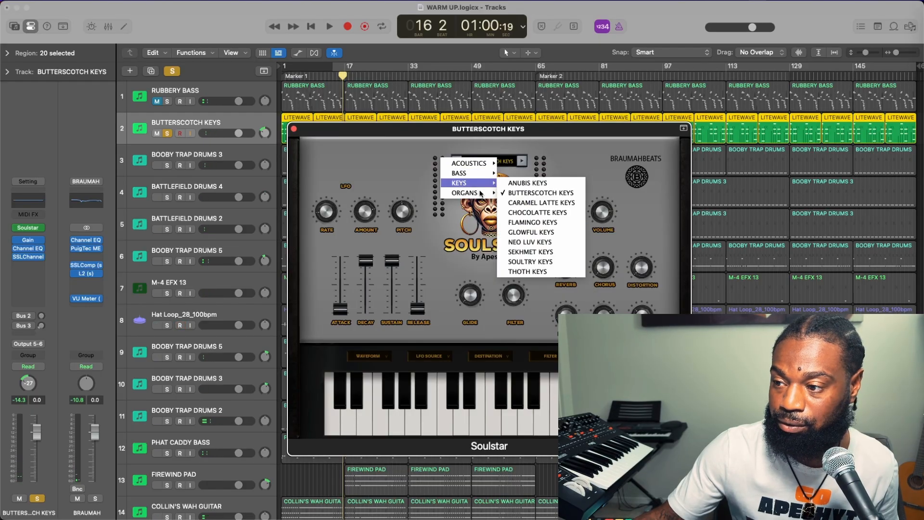
mouse_move(481, 194)
click(293, 129)
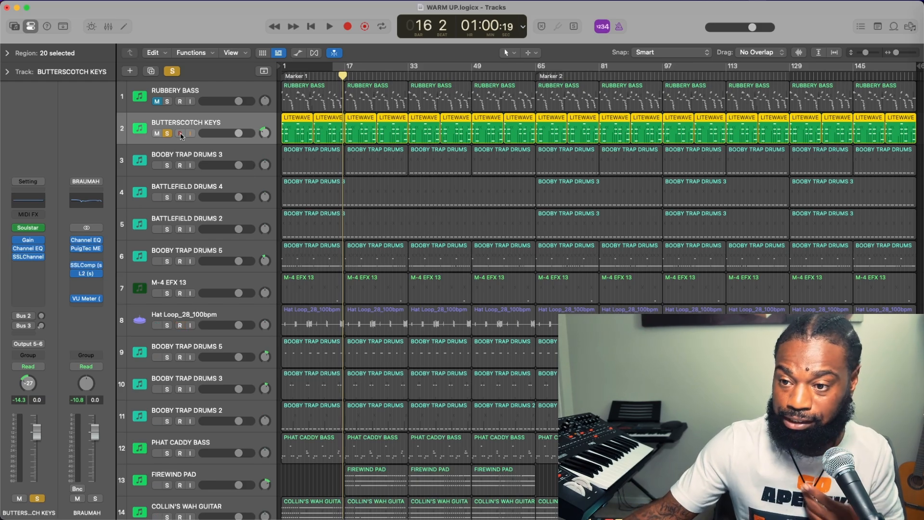
Step: Turn off solo on the BUTTERSCOTCH KEYS track and mute it
click(167, 134)
click(157, 134)
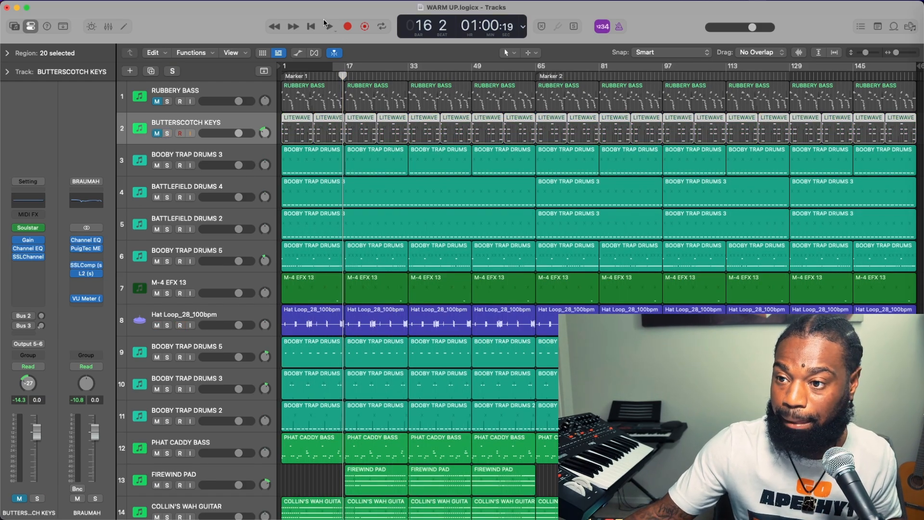
Step: Play the full arrangement from the beginning of the song up to Marker 2, and stop playback
click(311, 26)
scroll(466, 202, down, 4)
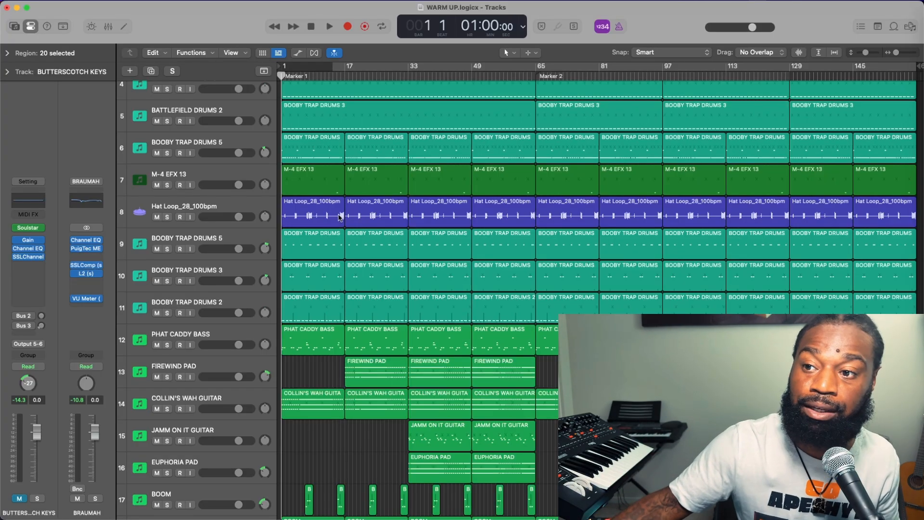
scroll(340, 217, down, 3)
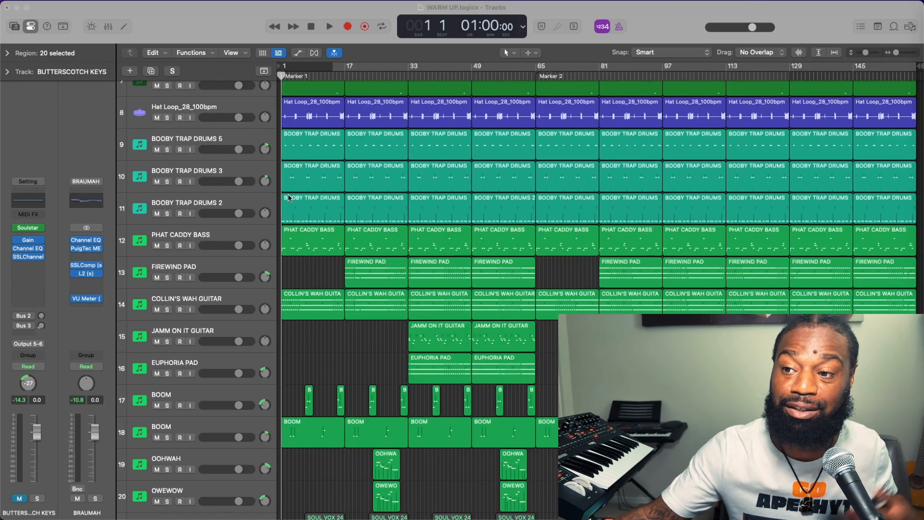
key(space)
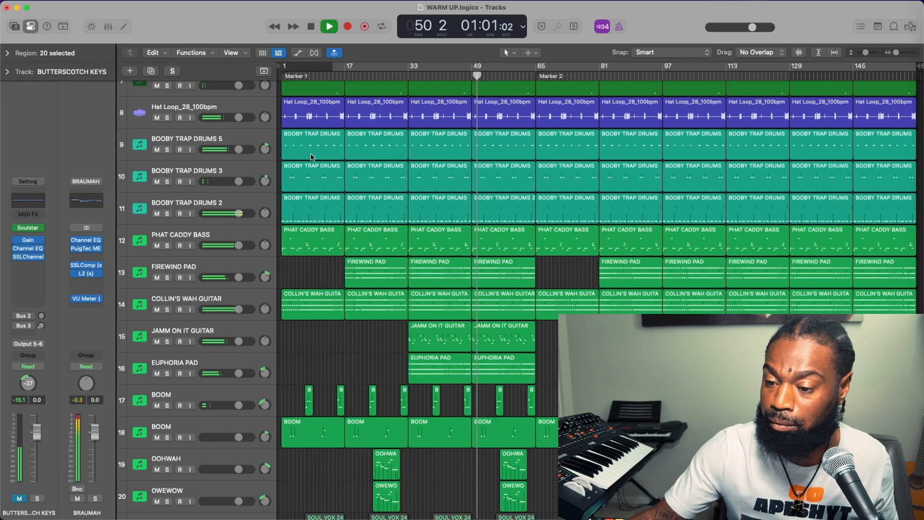
scroll(371, 202, up, 2)
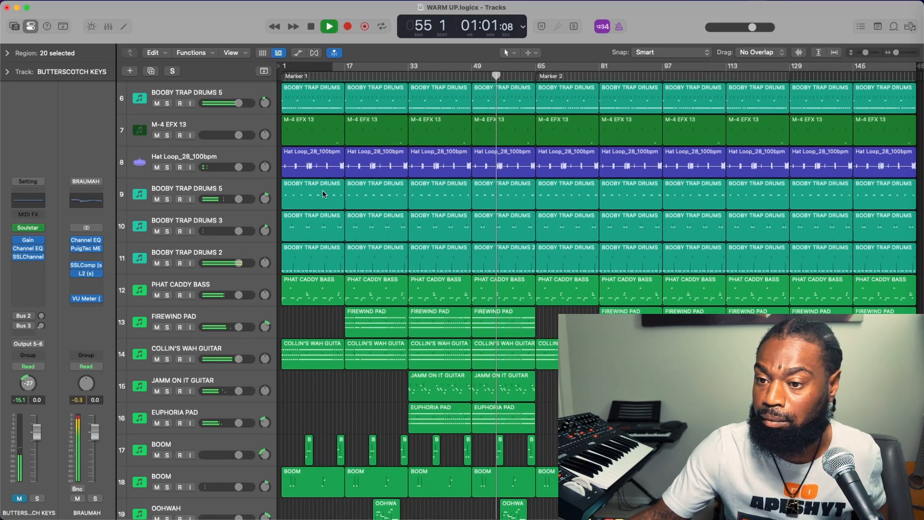
scroll(323, 190, up, 4)
scroll(322, 190, up, 3)
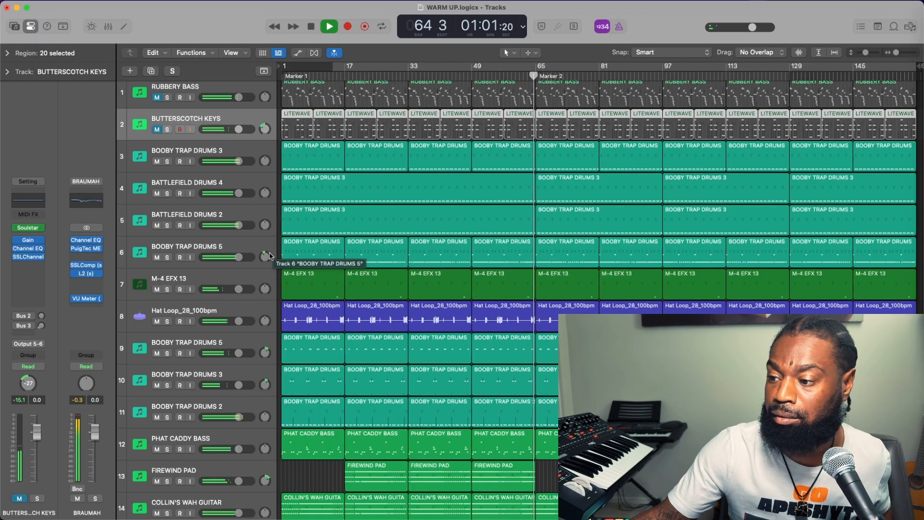
key(space)
Step: Solo the M-4 EFX 13 track, open its Arsenal instrument without the header, and move the plug-in window clear of the later bars
click(219, 278)
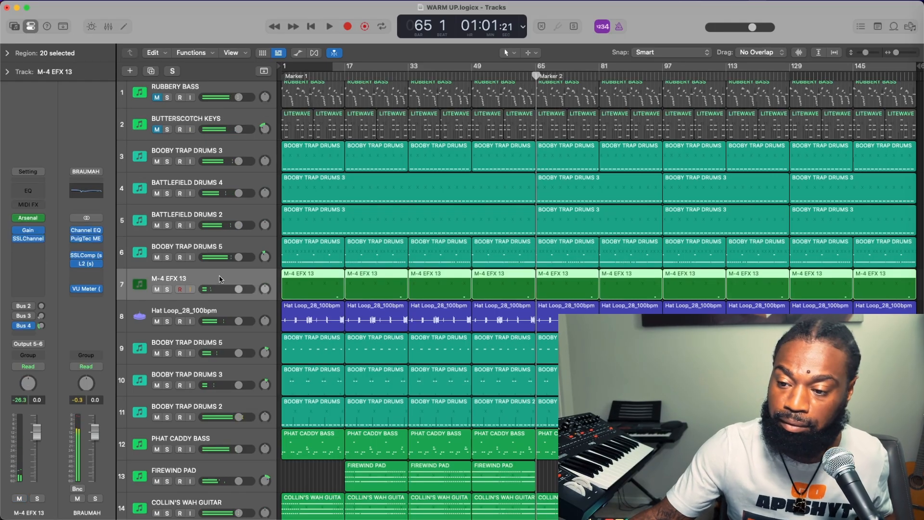
click(167, 289)
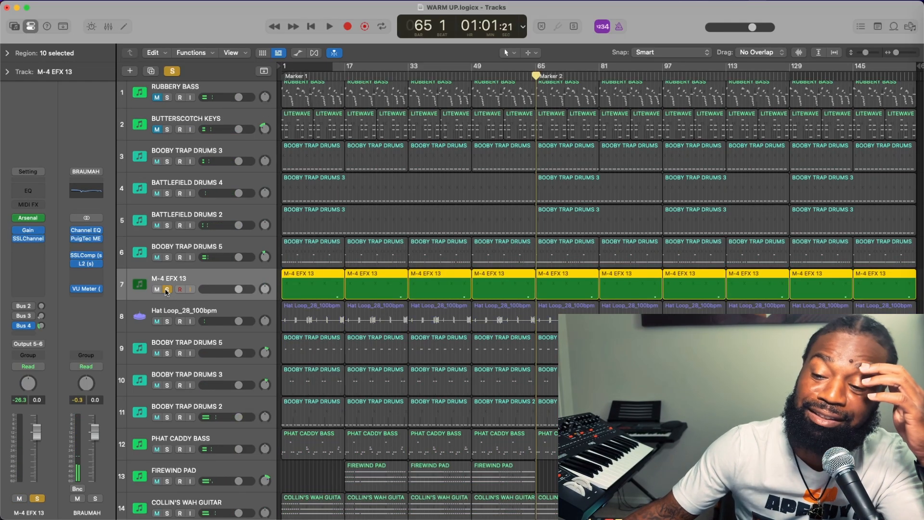
click(33, 219)
click(685, 128)
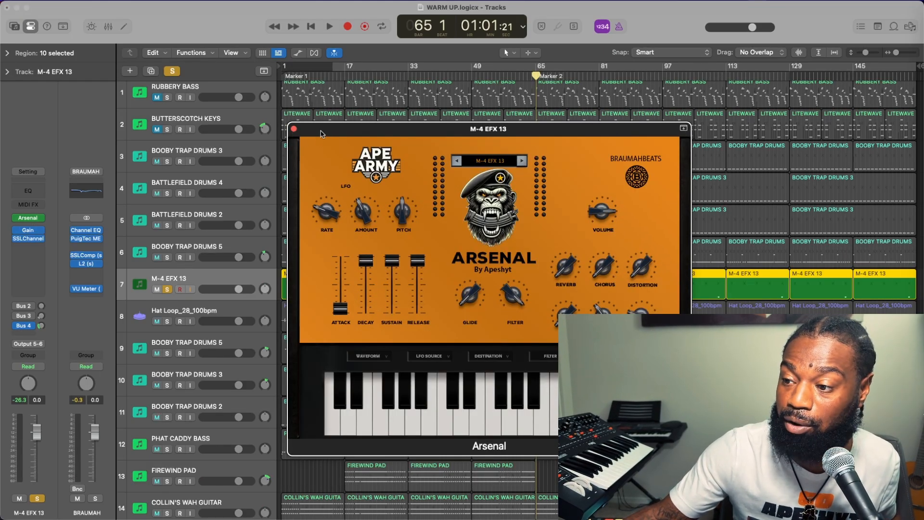
drag(351, 134, 136, 230)
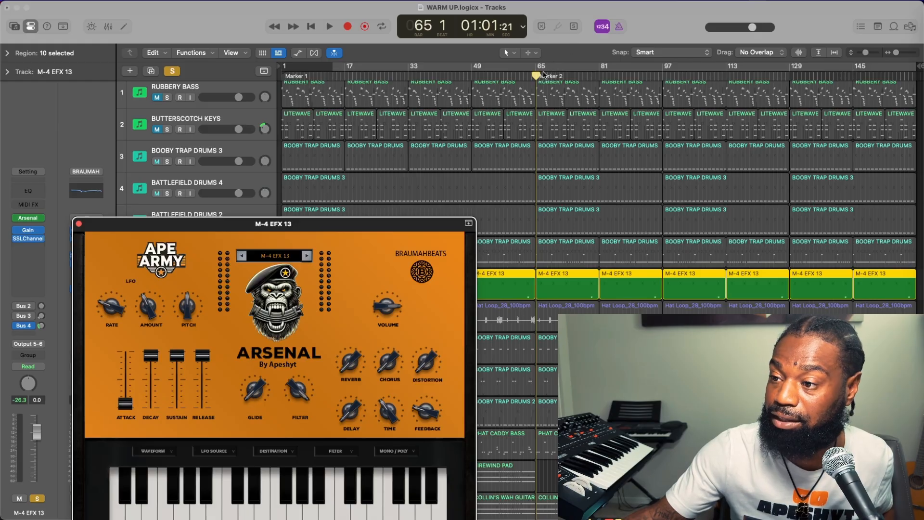
Step: Play the soloed M-4 EFX 13 track from bar 61 past Marker 2, stop, close its plug-in window and turn off solo
drag(539, 75, 520, 74)
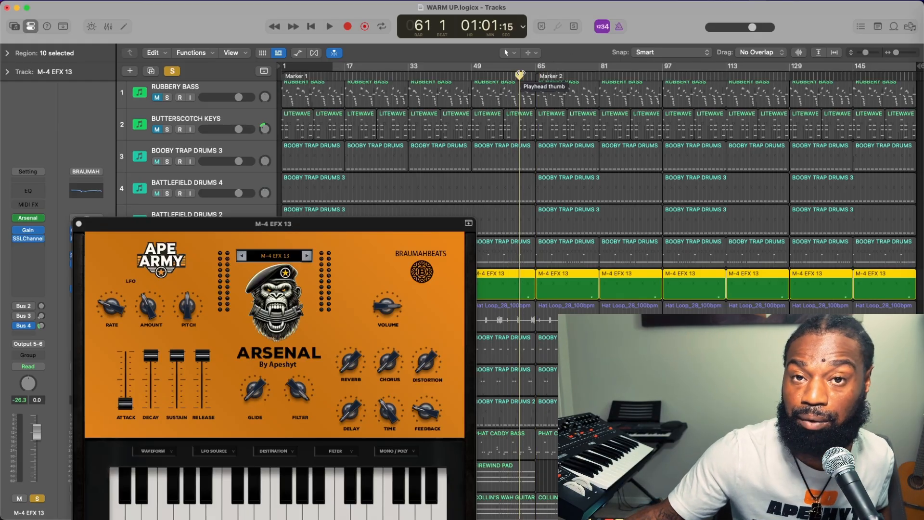
key(space)
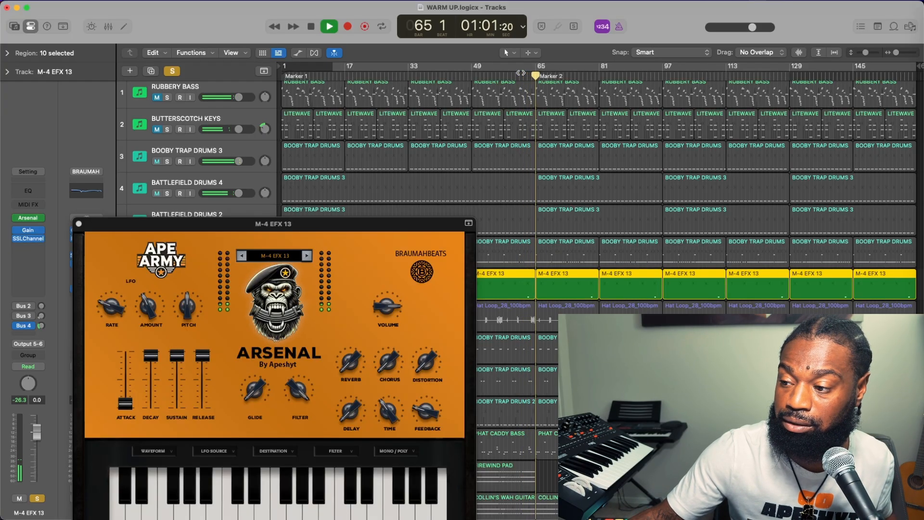
key(space)
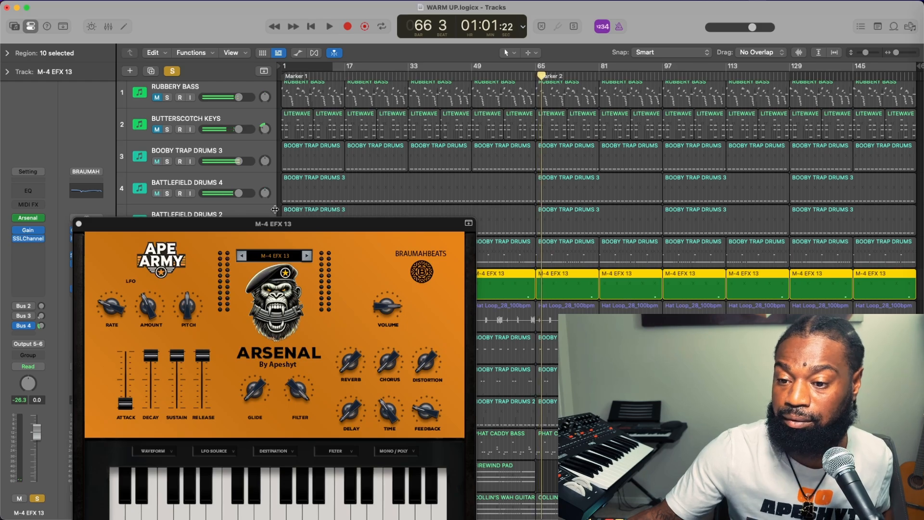
click(79, 223)
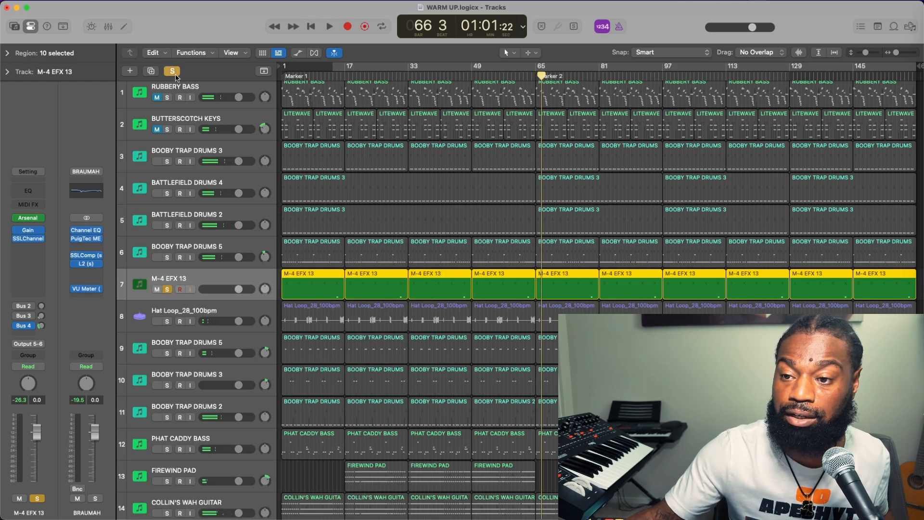
click(173, 71)
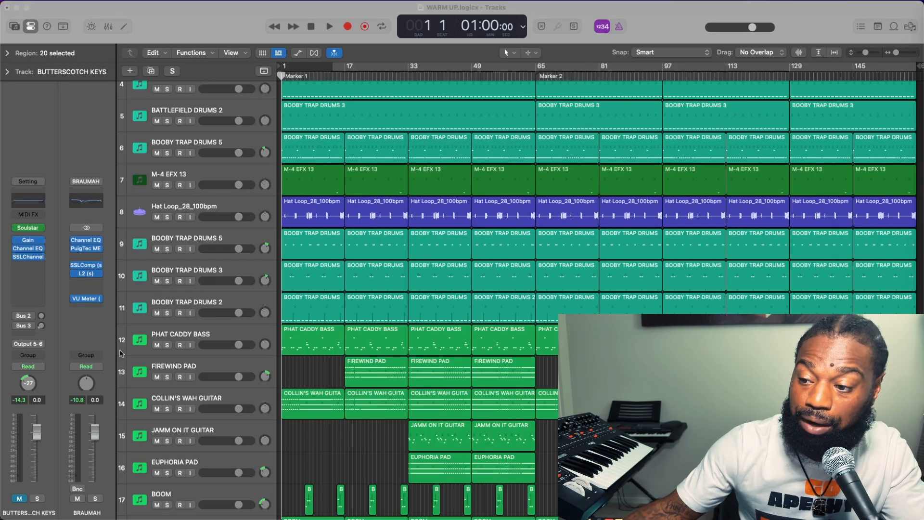
scroll(295, 271, down, 8)
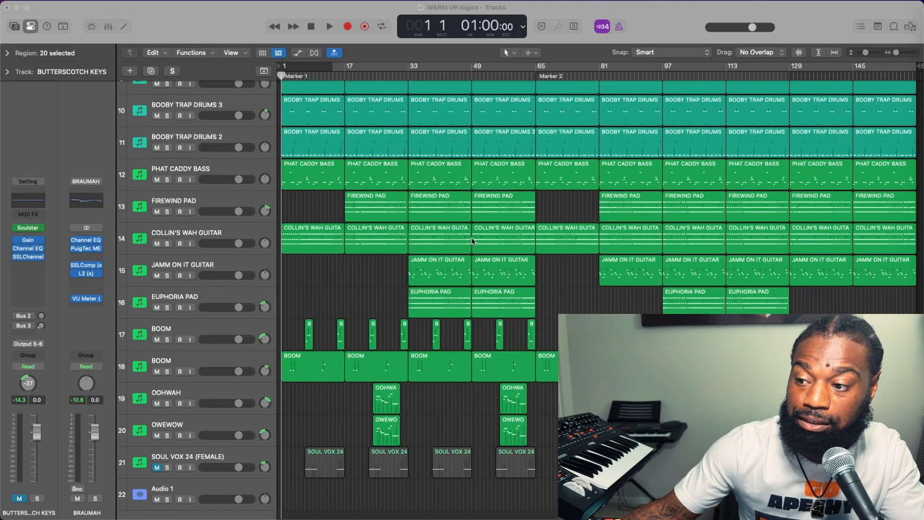
scroll(471, 241, up, 5)
scroll(471, 241, down, 3)
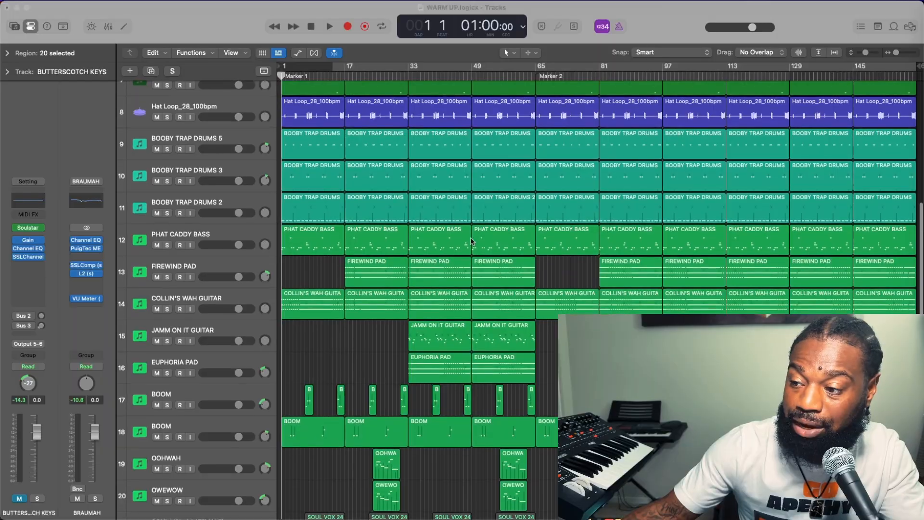